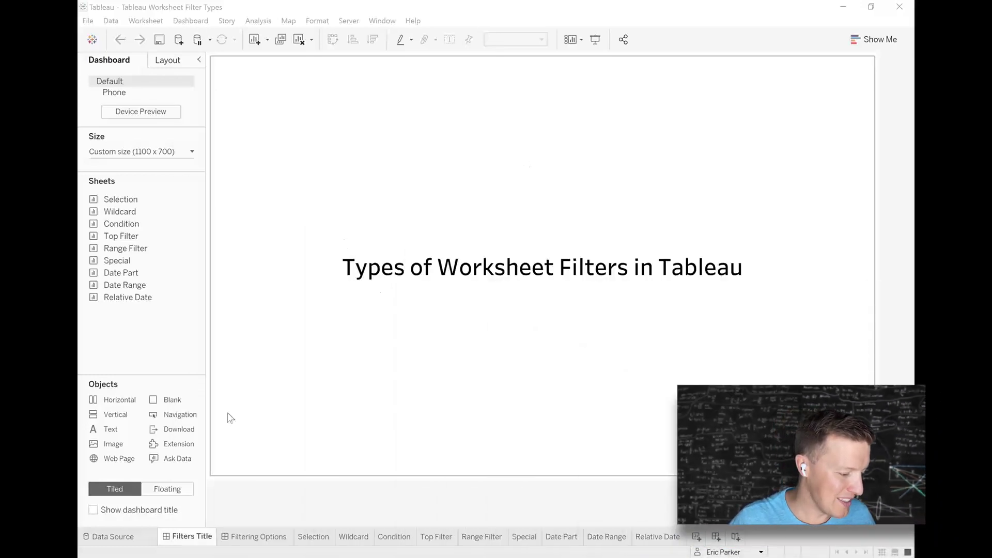
Show the Filtering Options dashboard listing the dimension, measure and date filter types.
left_click(264, 537)
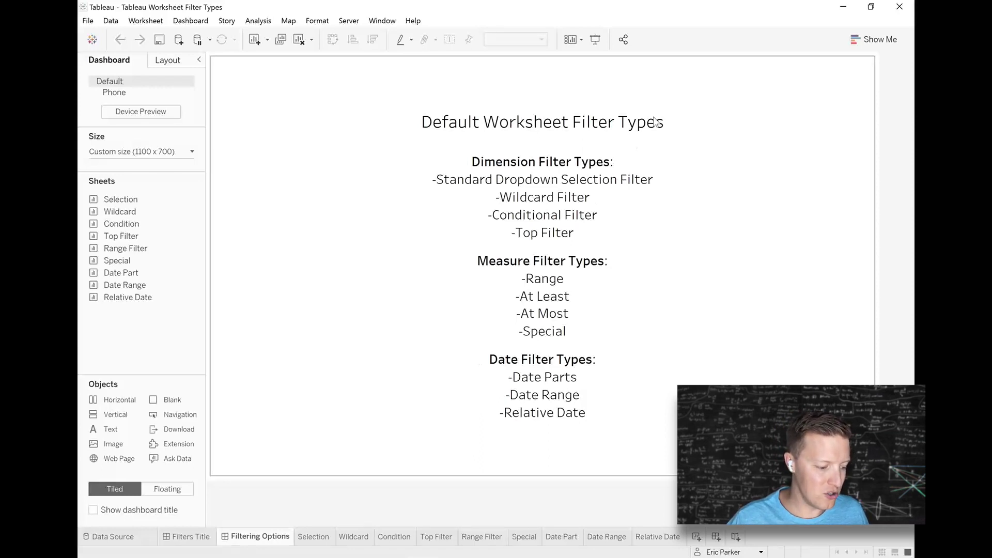
On the Selection sheet, add a Category filter keeping only Office Supplies, leaving 9 sub-category bars.
key("ctrl+Tab")
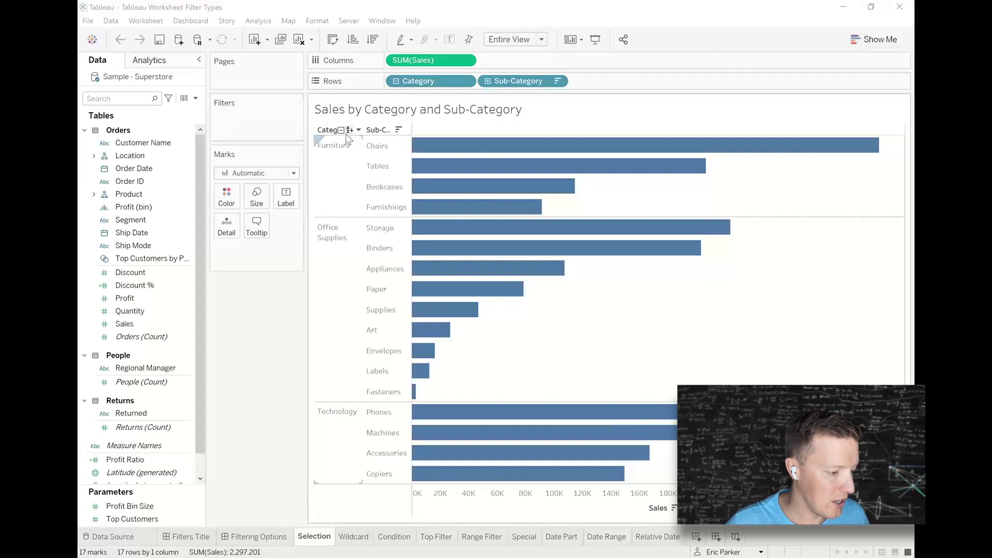
left_click(341, 155)
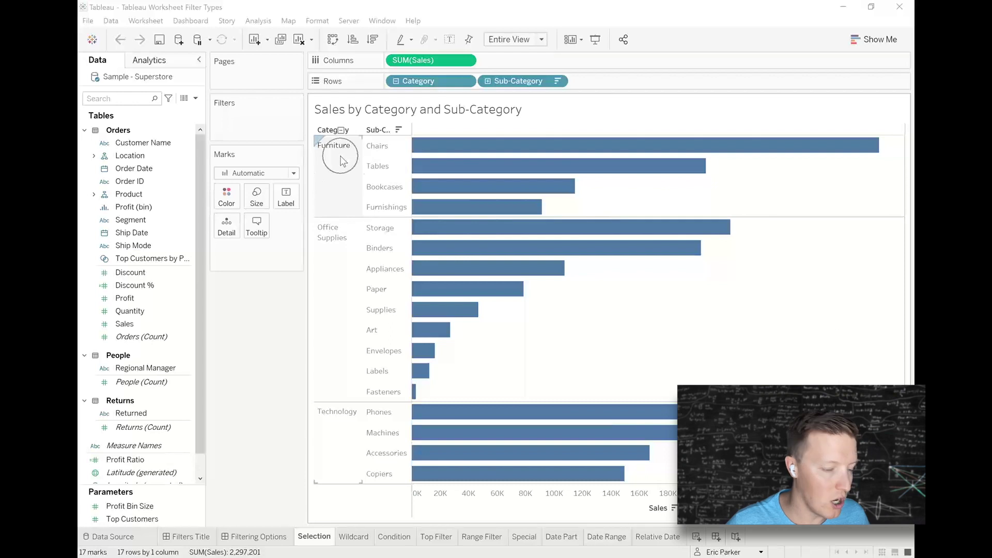
left_click(331, 265)
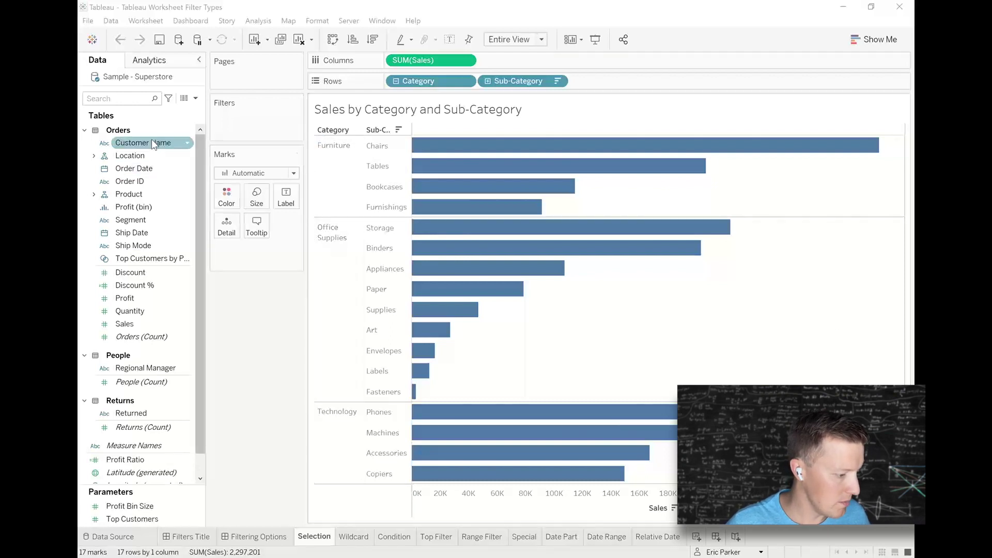
left_click(93, 193)
left_click_drag(130, 213, 238, 134)
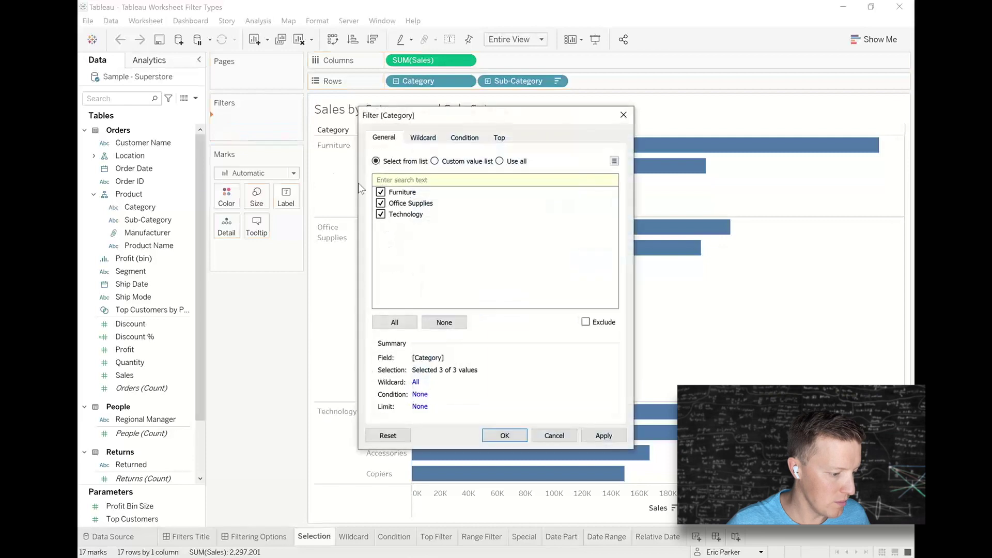
left_click(445, 322)
left_click(381, 203)
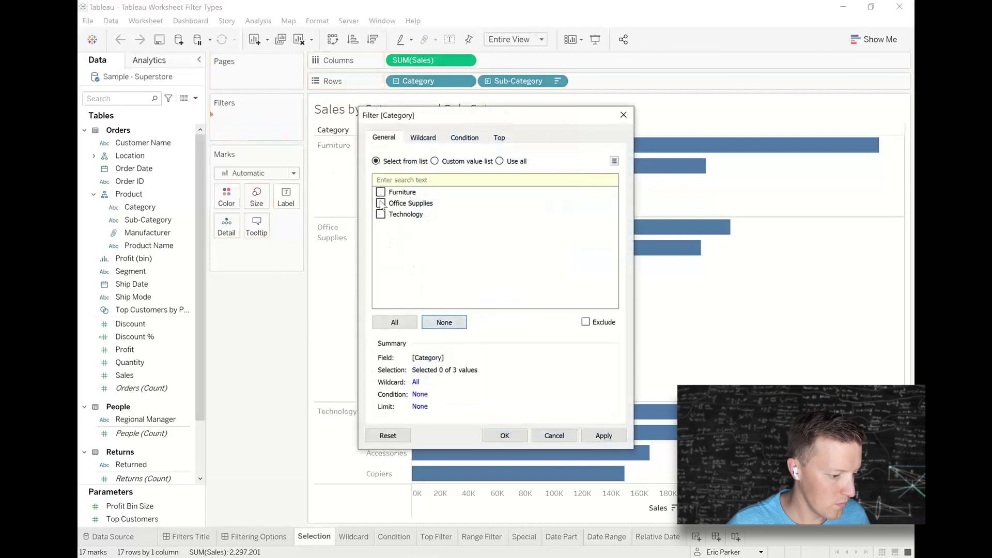
left_click(504, 436)
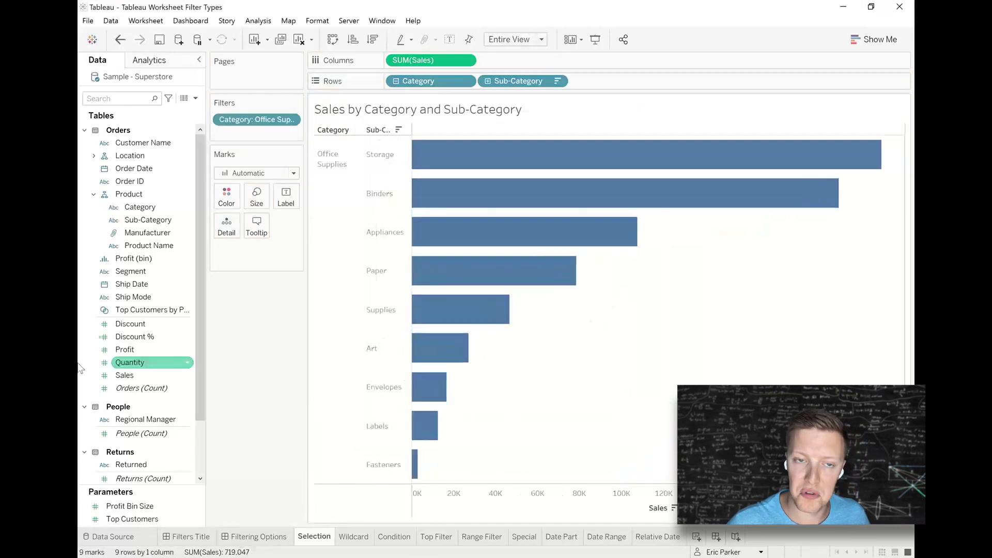
Show the Category filter card, with only Office Supplies still selected.
left_click(292, 122)
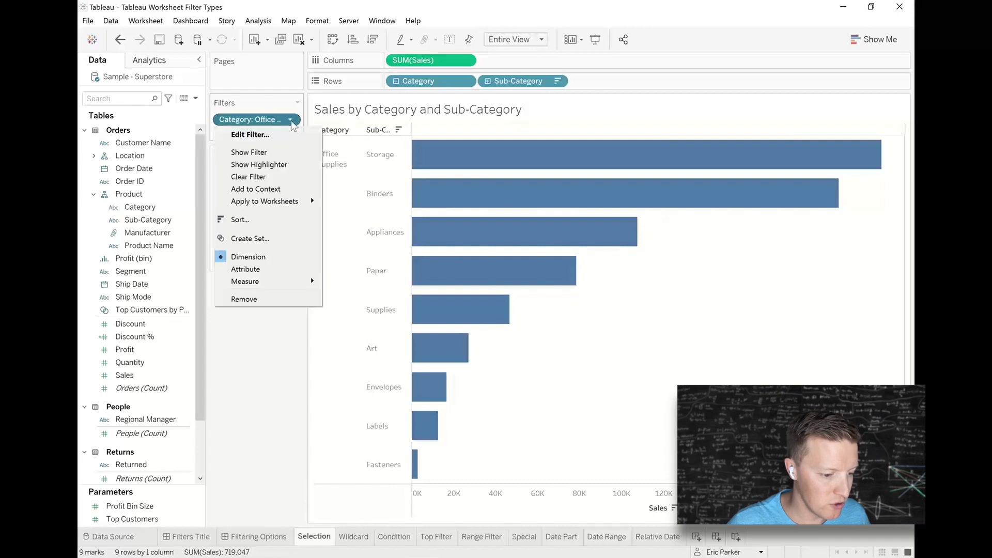
left_click(289, 153)
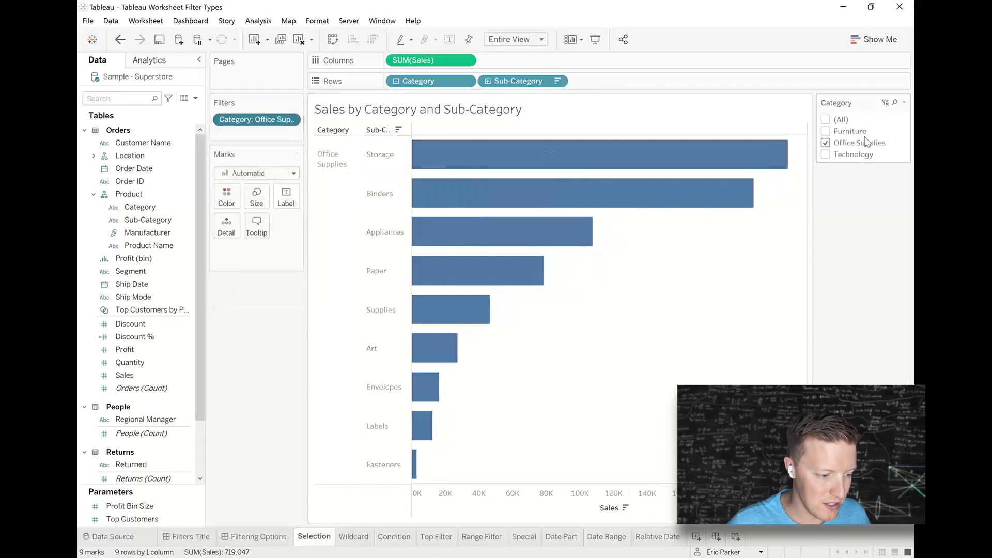
left_click(828, 133)
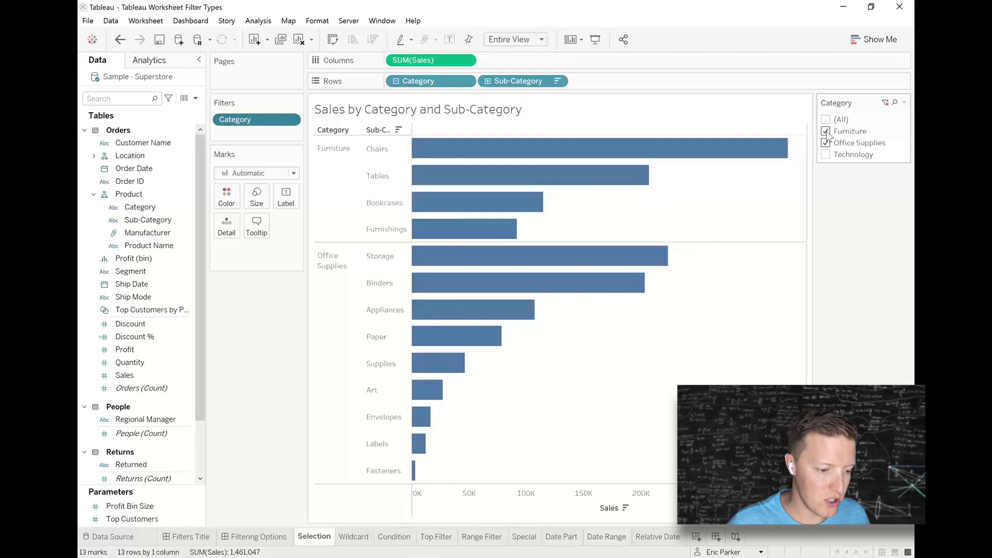
left_click(827, 132)
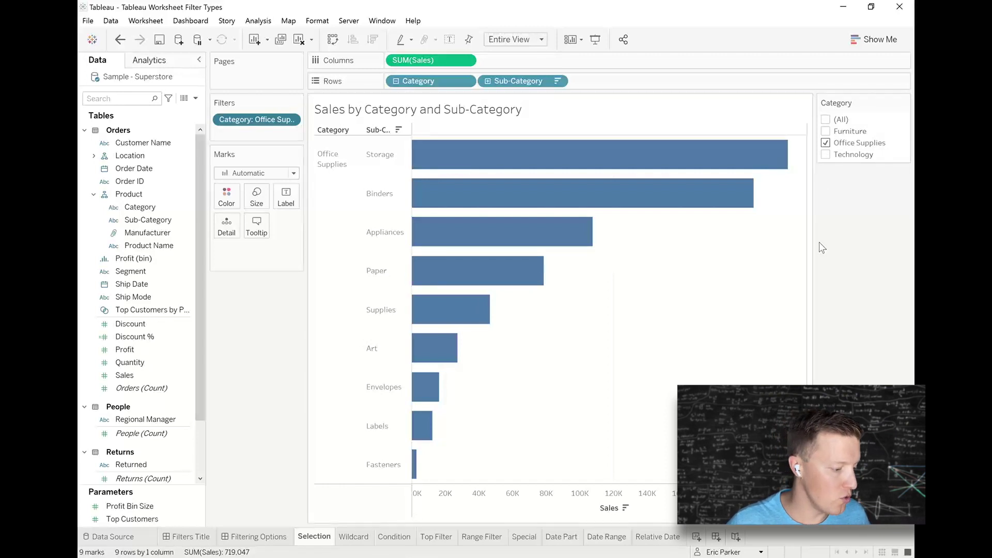
Add a Sub-Category filter keeping all values and show its card below the Category card.
left_click(169, 209)
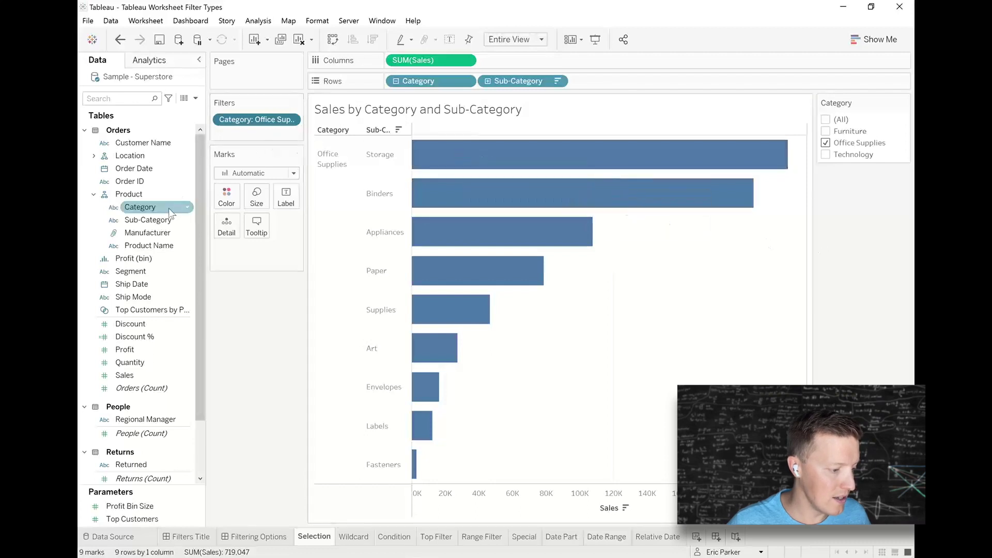
left_click_drag(171, 212, 246, 147)
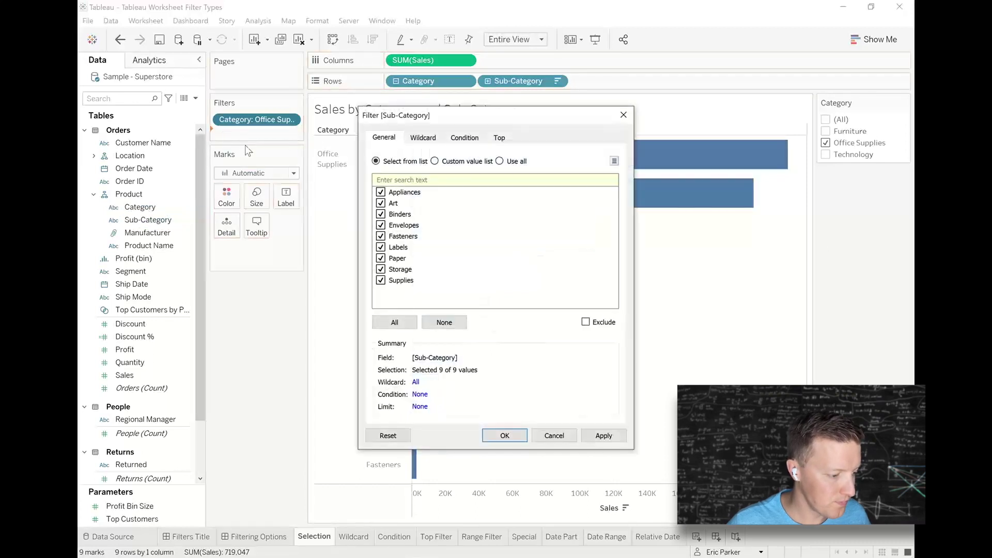
left_click(505, 436)
left_click(291, 134)
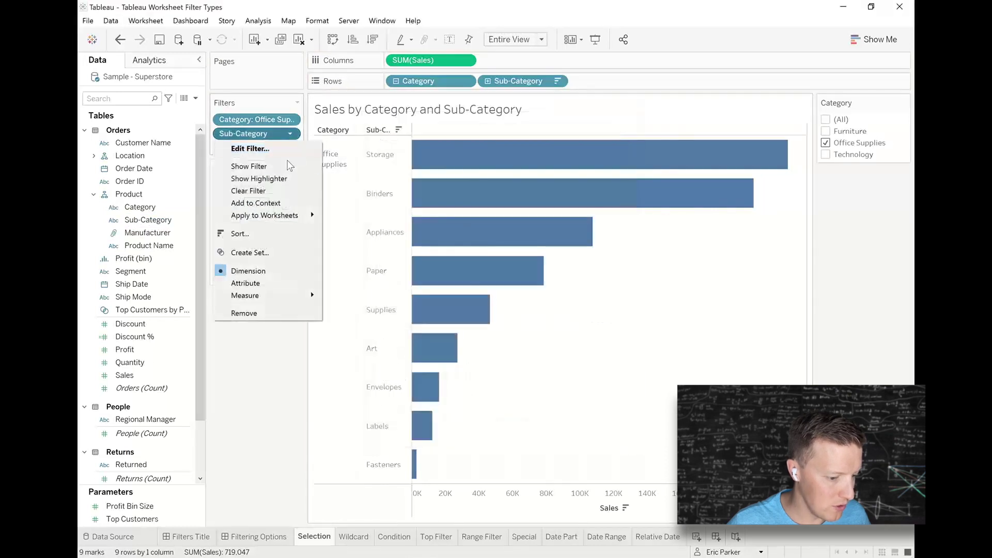
left_click(259, 166)
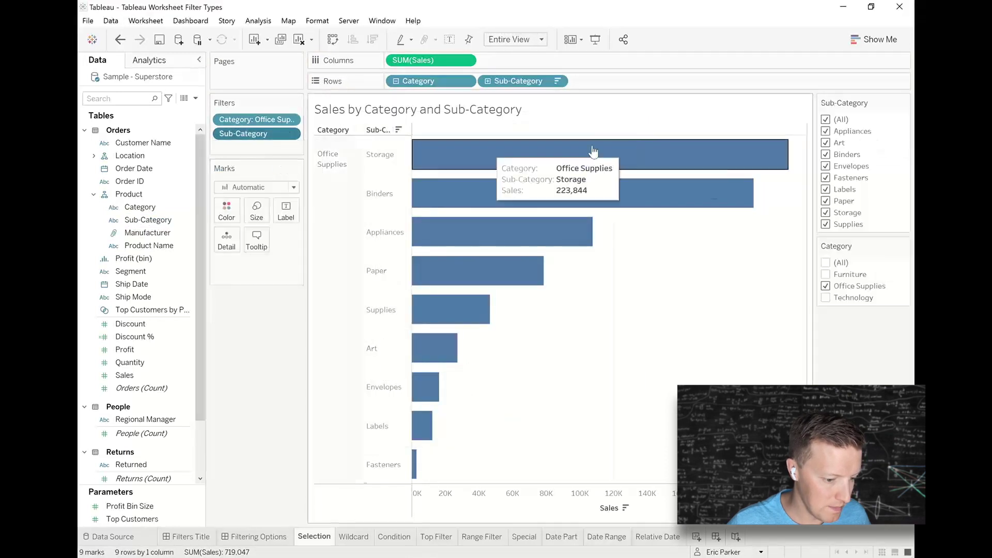
left_click_drag(819, 103, 840, 308)
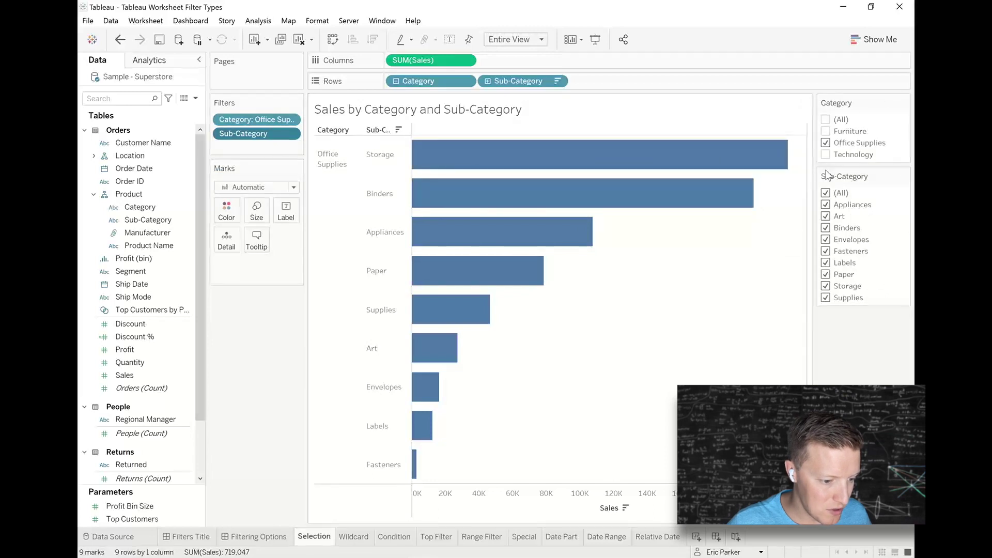
left_click(827, 131)
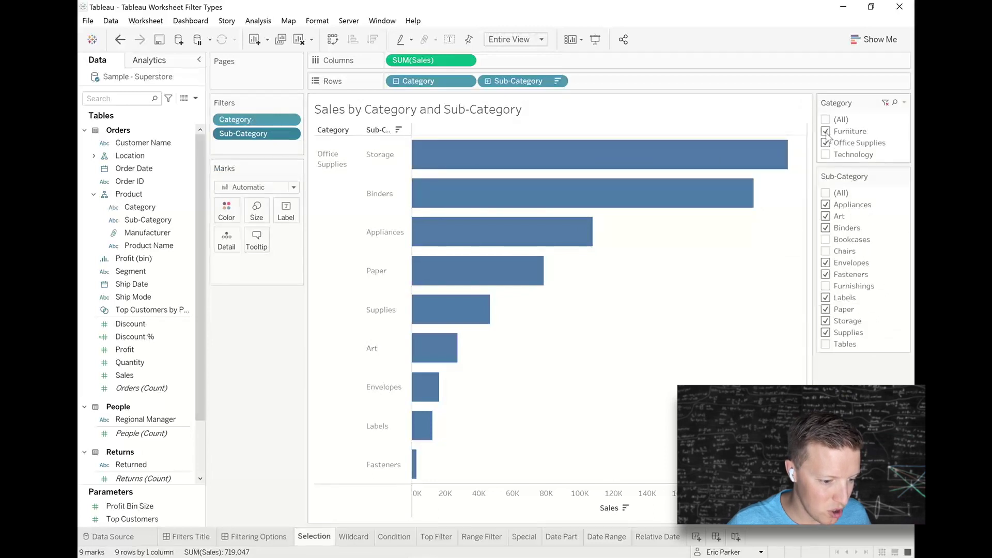
left_click(826, 132)
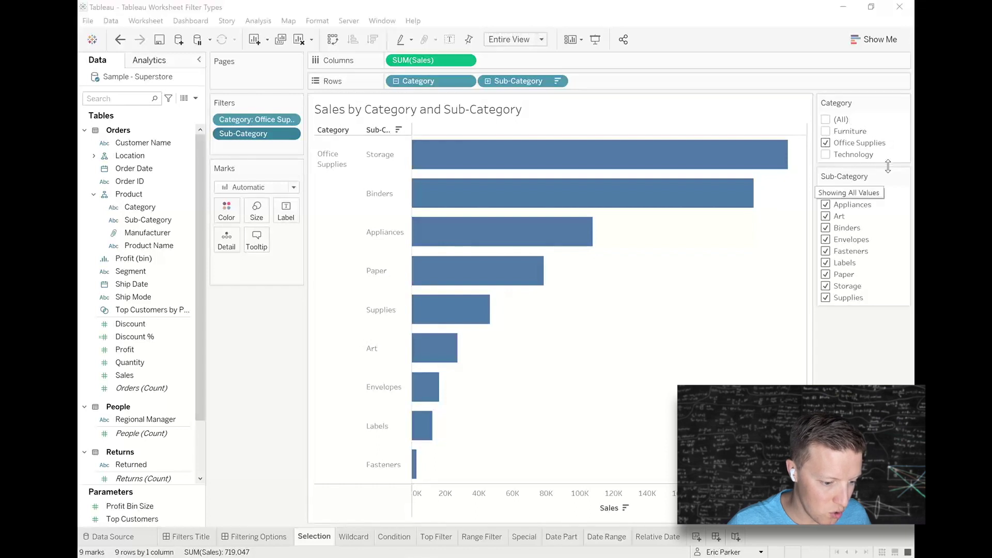
Set the Sub-Category filter card to list only relevant values.
left_click(904, 175)
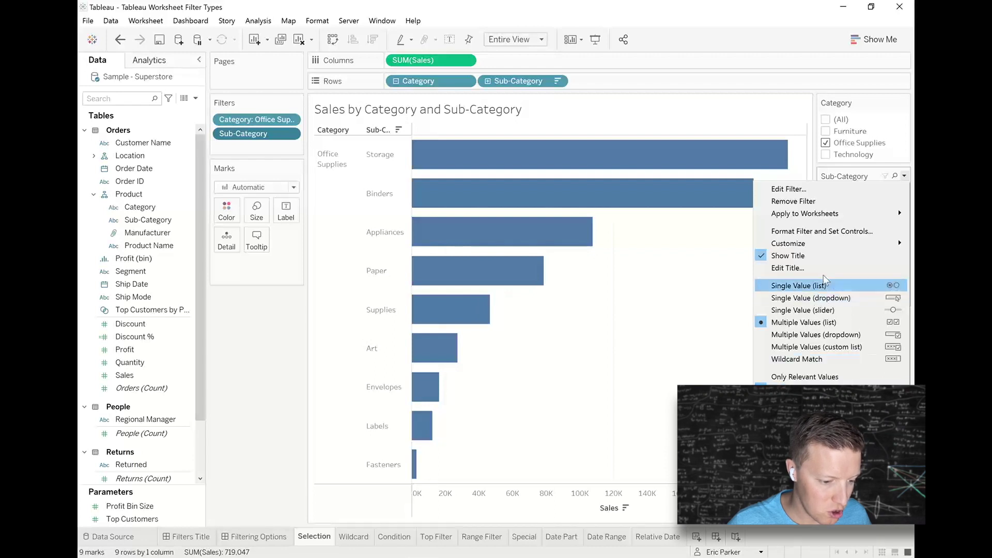
key("Escape")
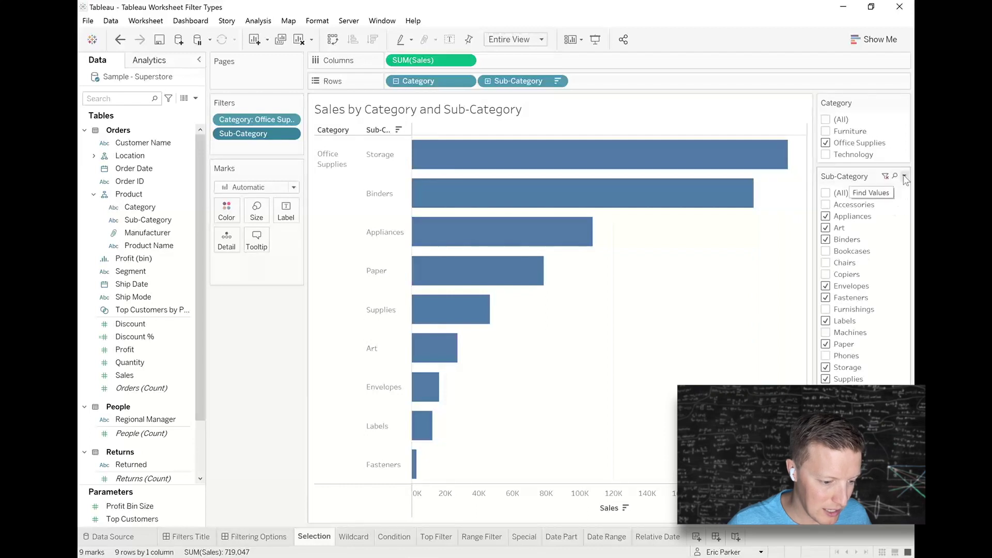
left_click(905, 176)
key("Escape")
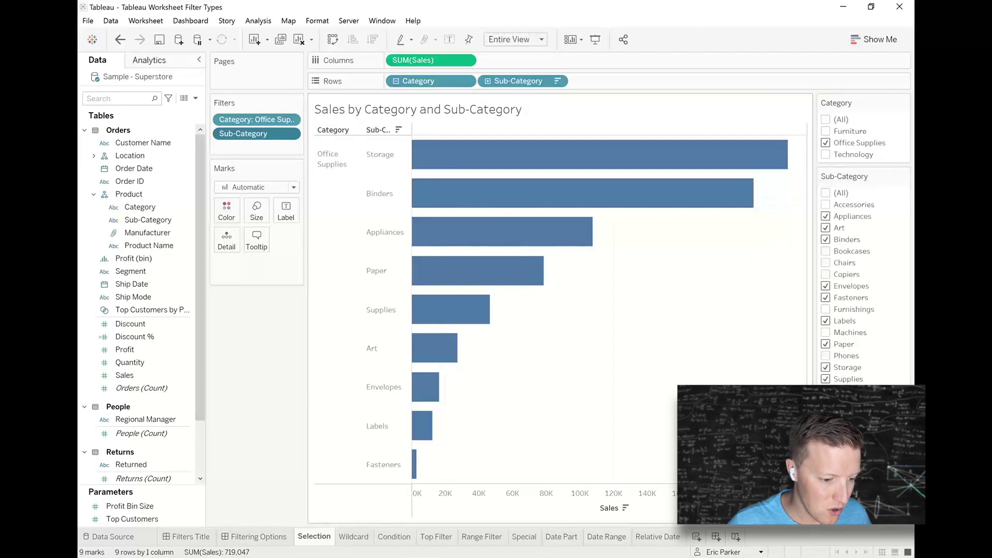
left_click(904, 176)
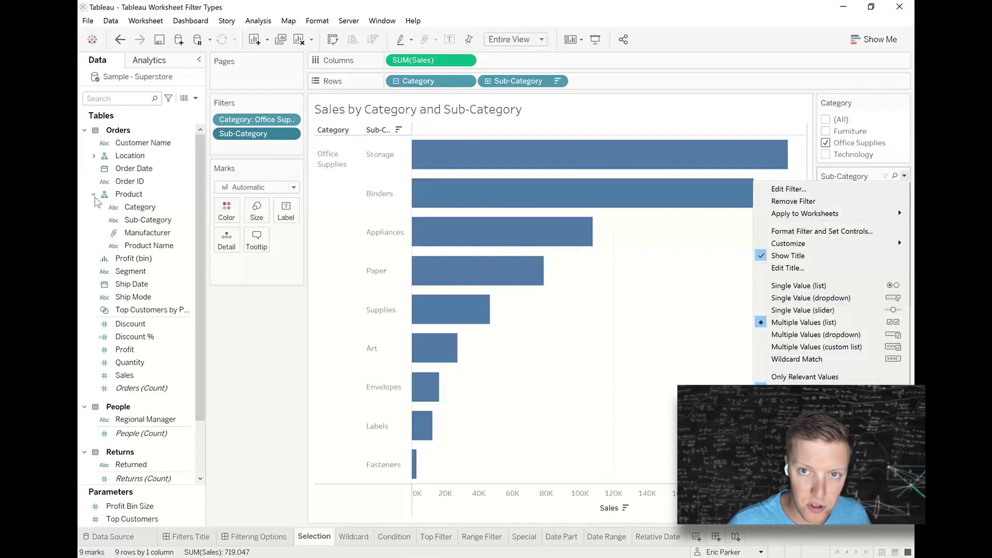
left_click(95, 198)
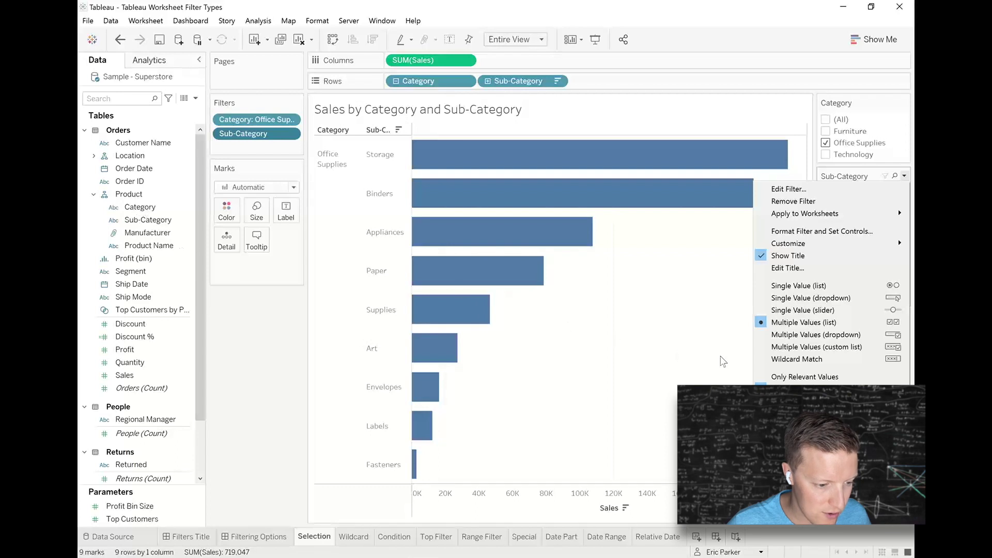
left_click(794, 379)
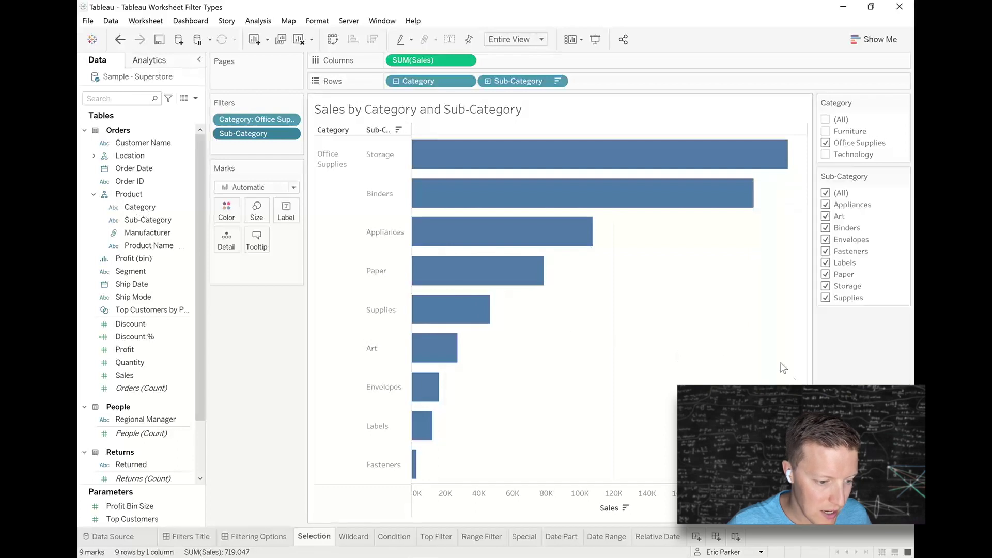
Switch the Category filter to Technology only, with all its sub-categories selected.
left_click(826, 154)
left_click(826, 143)
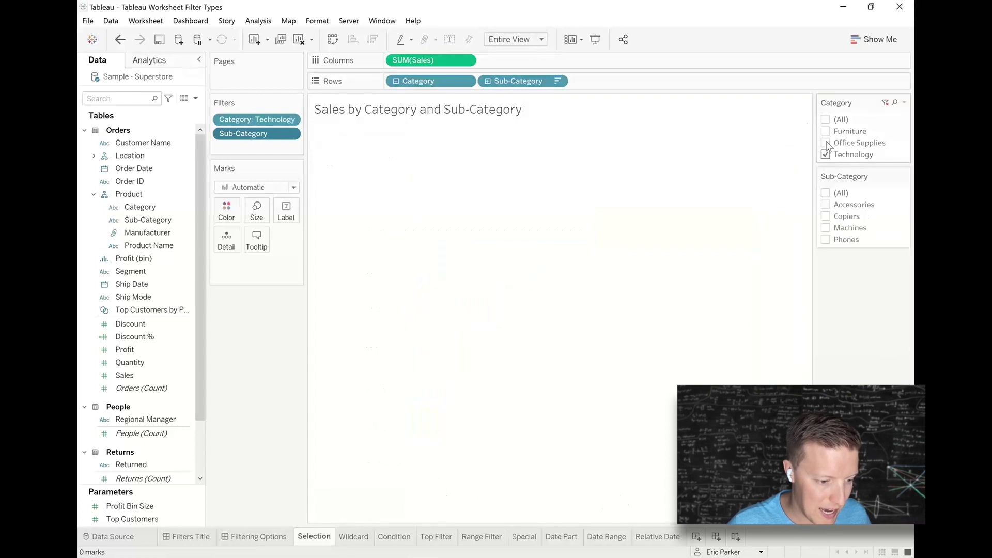
left_click(826, 193)
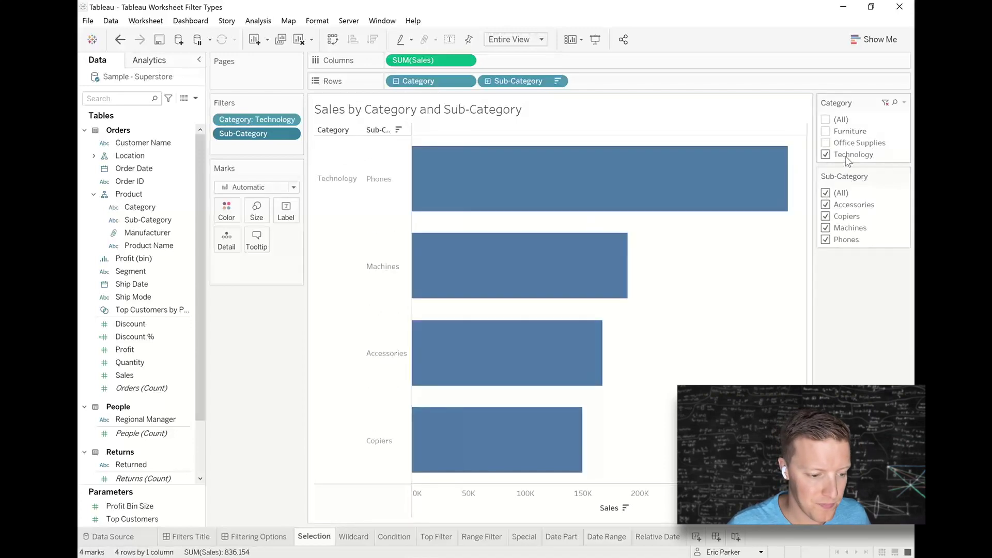
Turn the Category filter card into a Multiple Values dropdown.
left_click(904, 104)
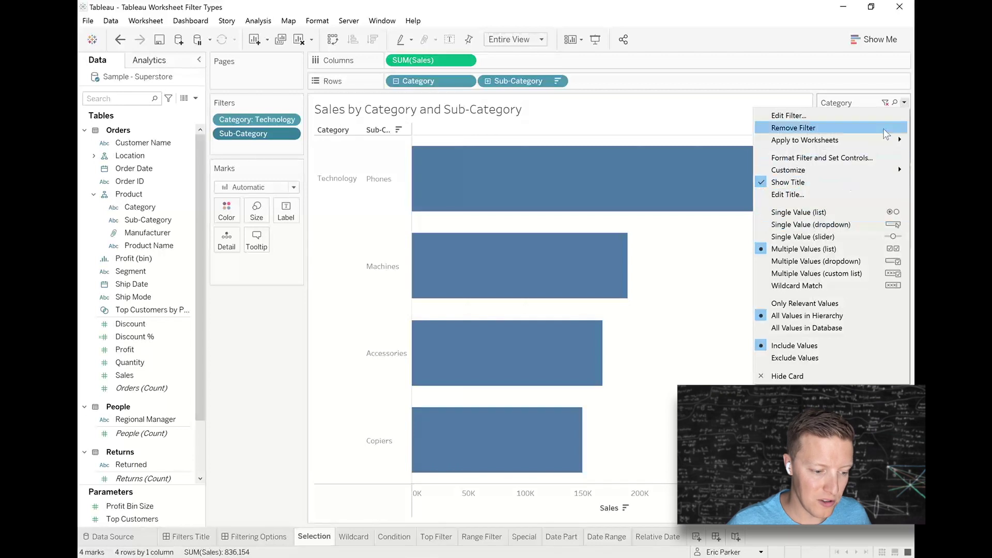
left_click(835, 262)
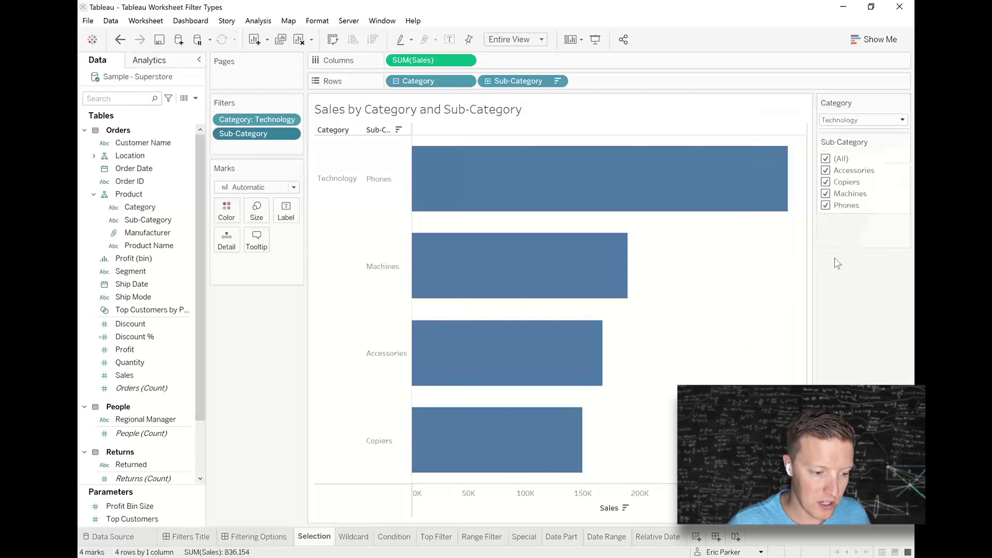
left_click(866, 123)
left_click(866, 123)
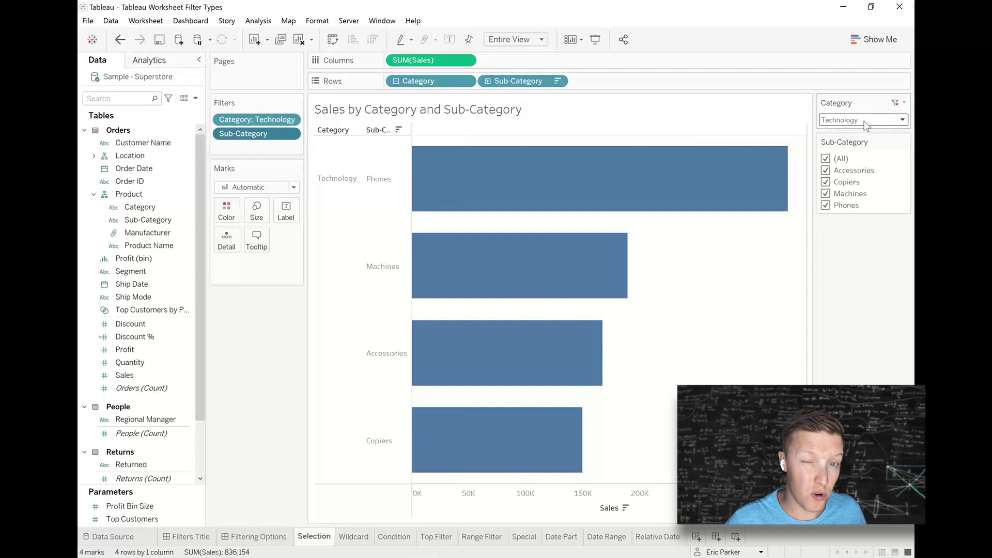
Add an Apply button to the Category filter card.
left_click(904, 103)
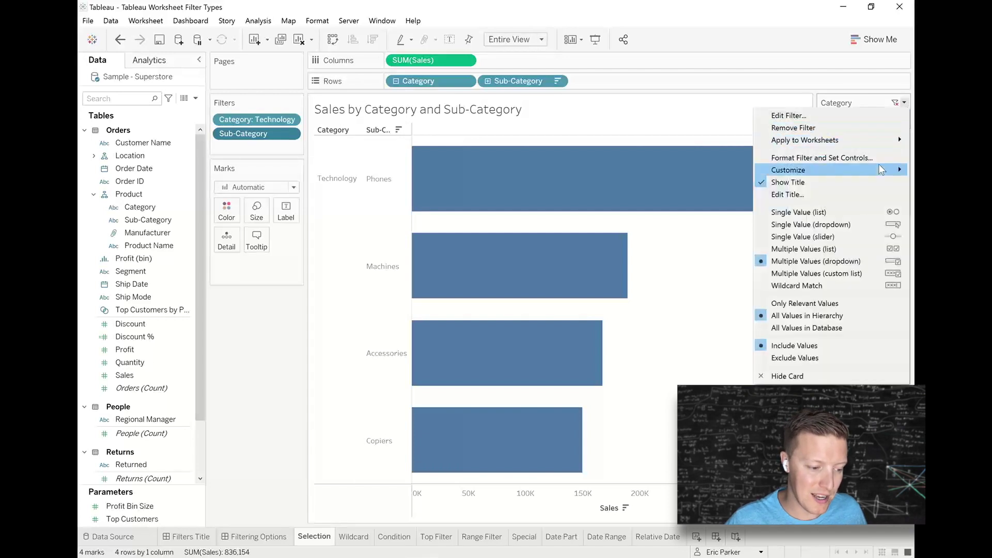
mouse_move(882, 171)
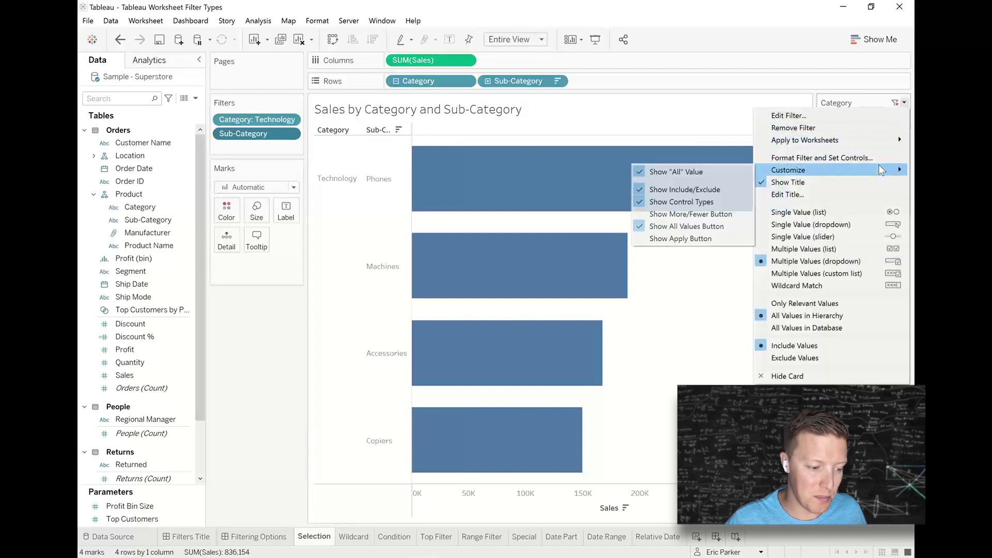
left_click(687, 239)
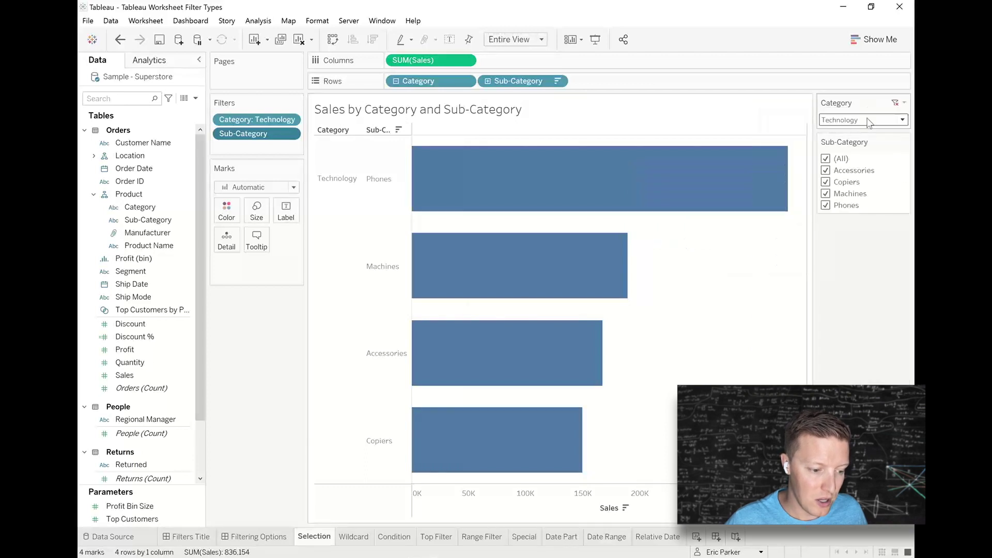
Replace Technology with Office Supplies in the Category dropdown and apply it.
left_click(870, 120)
left_click(831, 166)
left_click(828, 155)
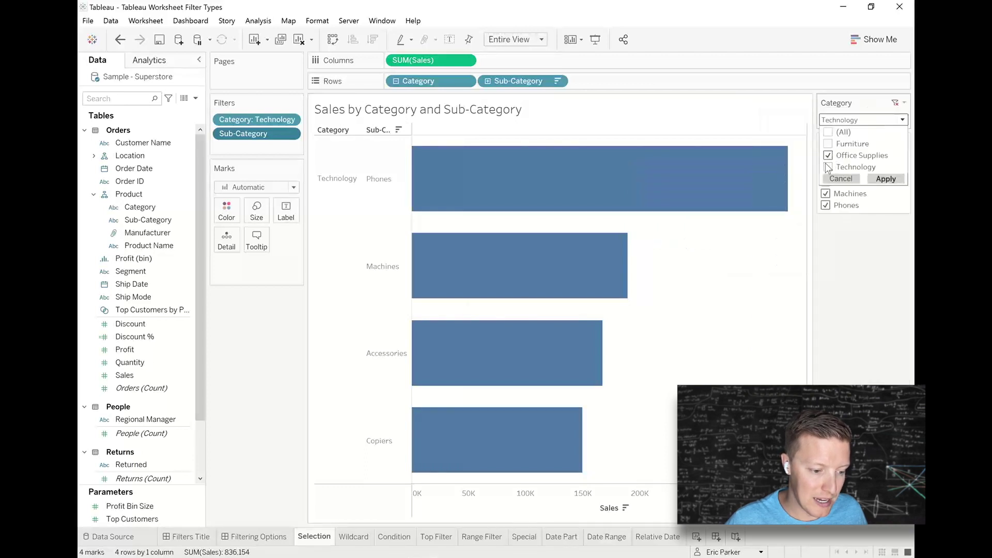
left_click(886, 180)
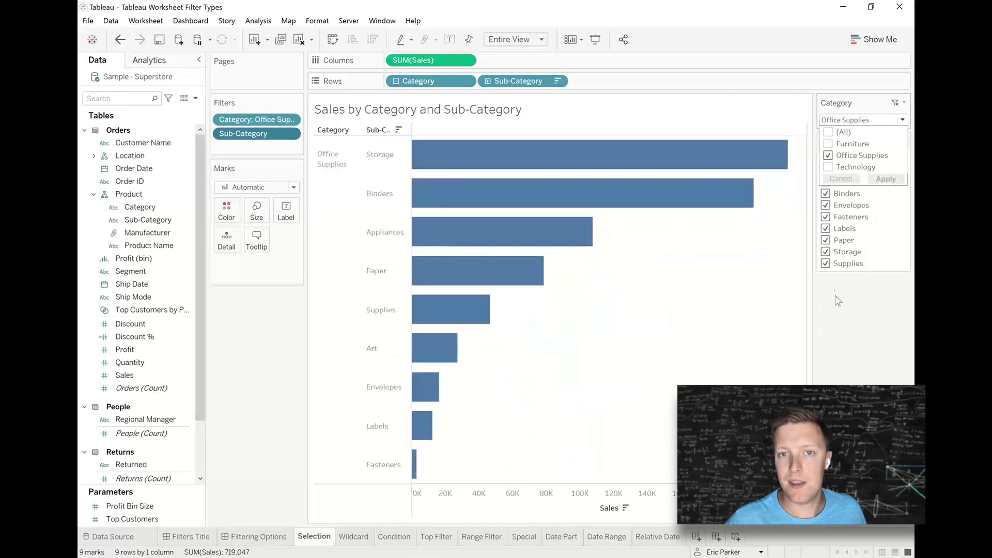
left_click(836, 298)
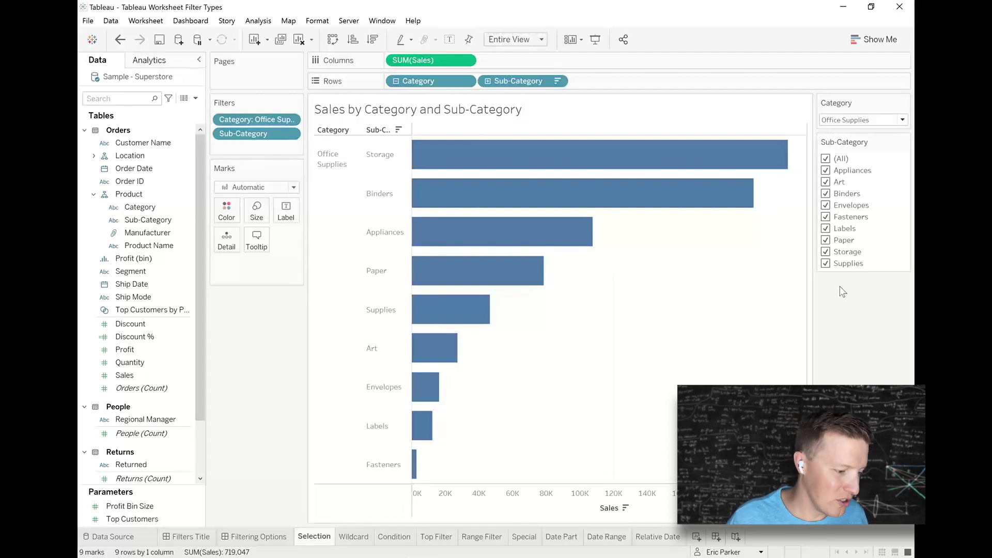
left_click(357, 538)
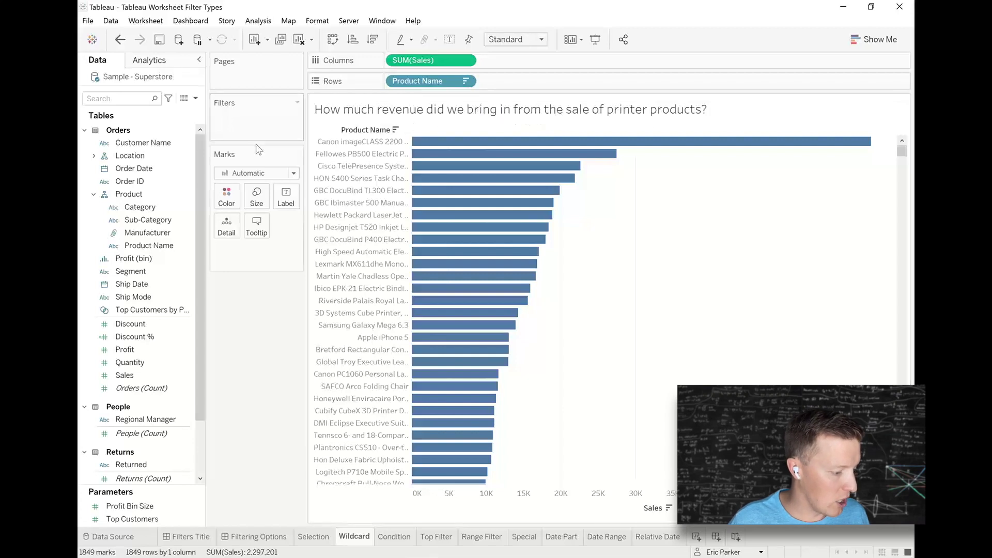
Add a Product Name filter with wildcard match containing 'printer'.
left_click(134, 247)
left_click_drag(132, 247, 251, 122)
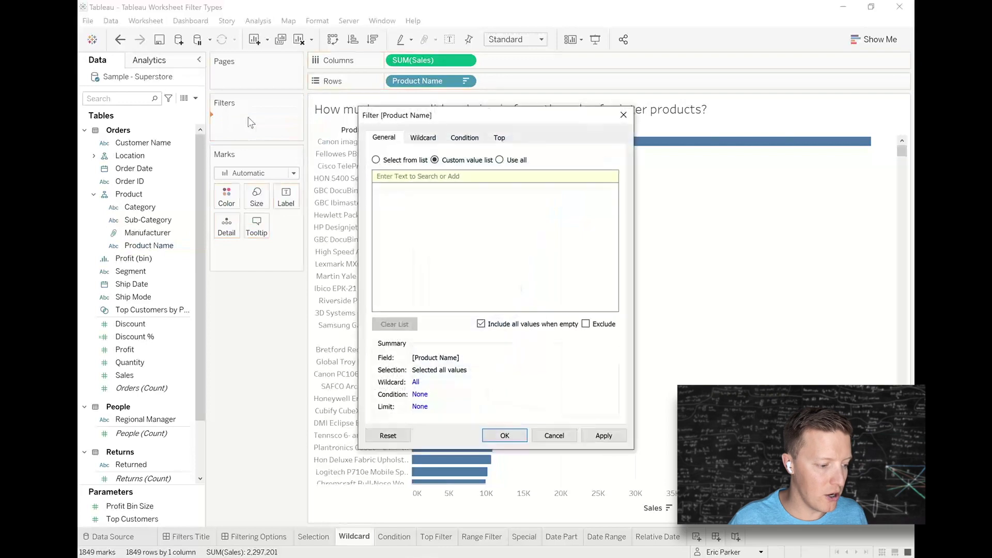
left_click(404, 139)
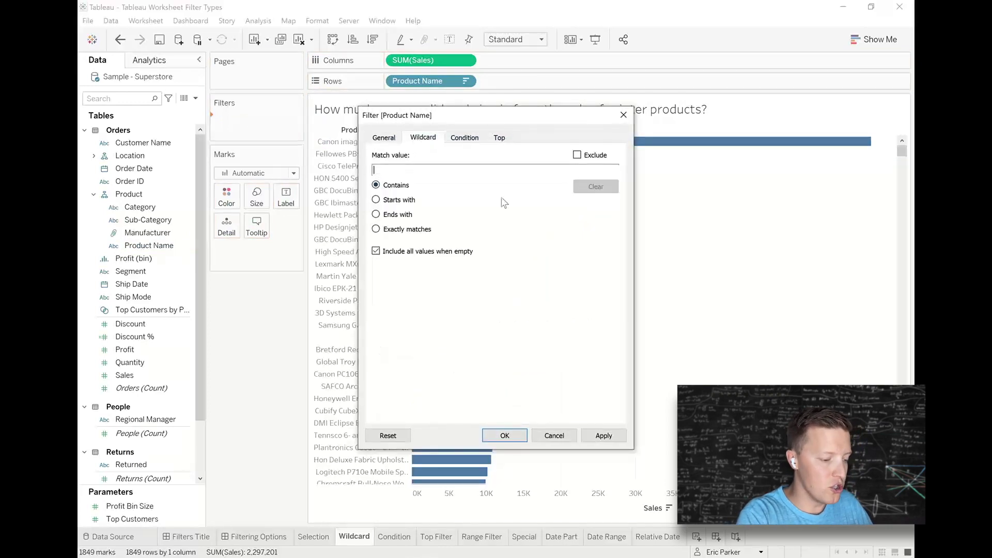
type("printer")
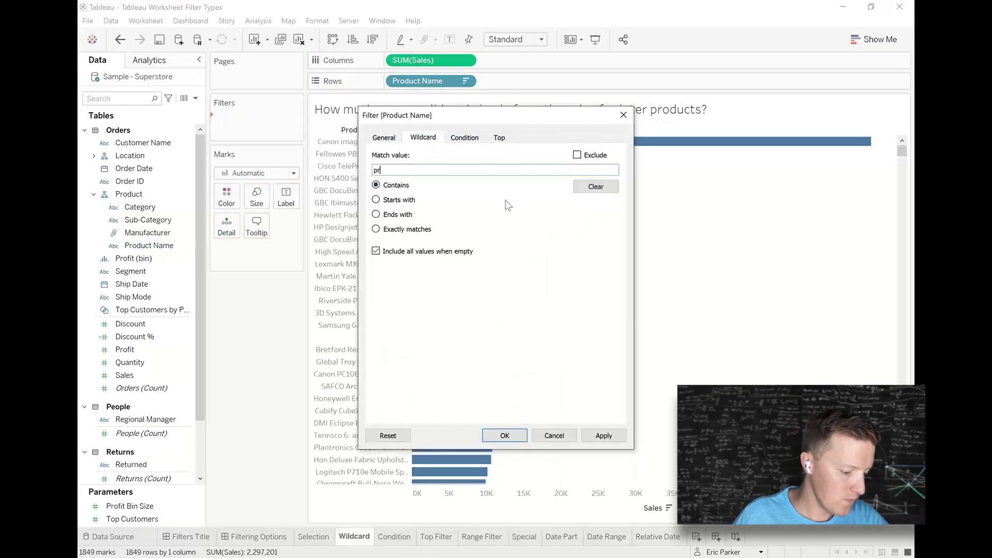
left_click(509, 436)
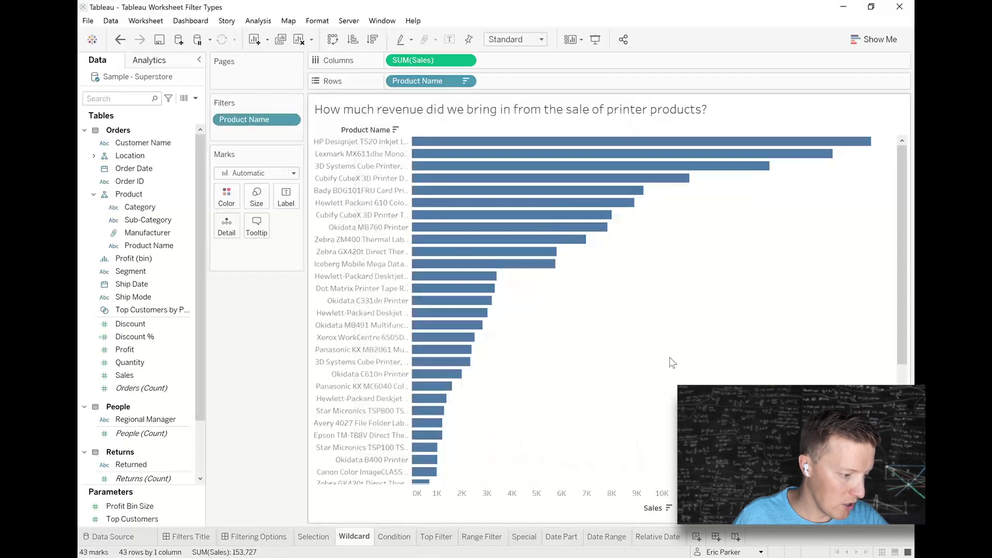
Show the Product Name search card with 'printer' entered as its text.
left_click(290, 119)
left_click(274, 151)
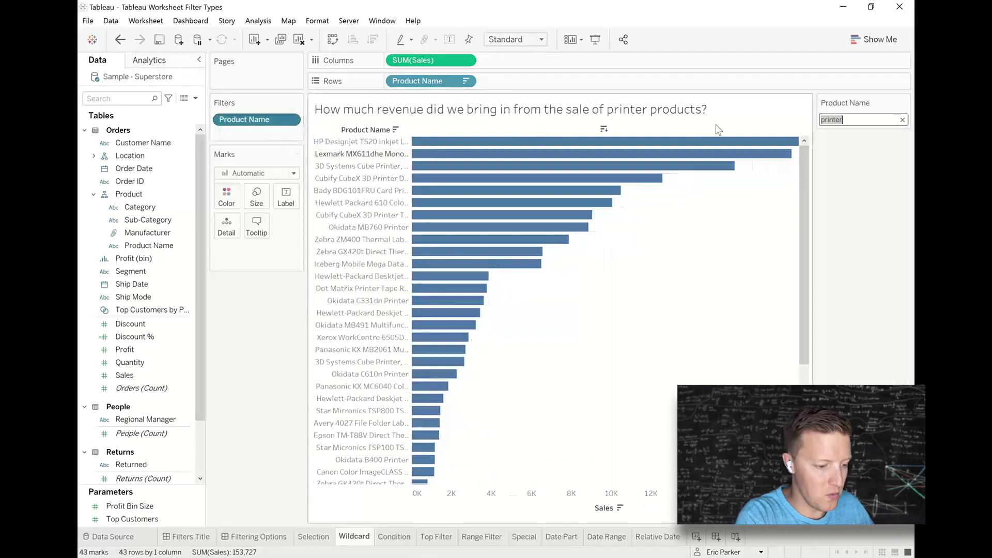
type("co")
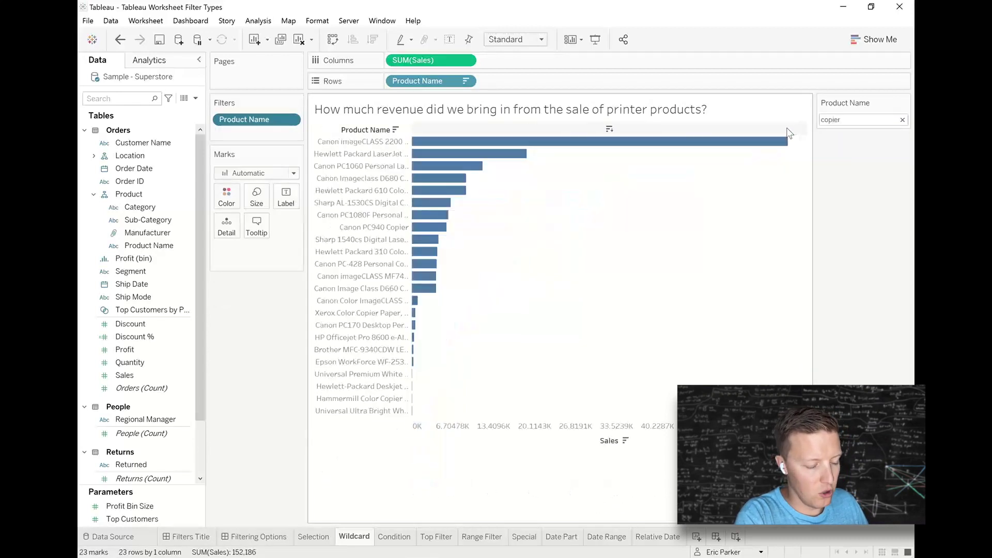
left_click(861, 123)
type("printer")
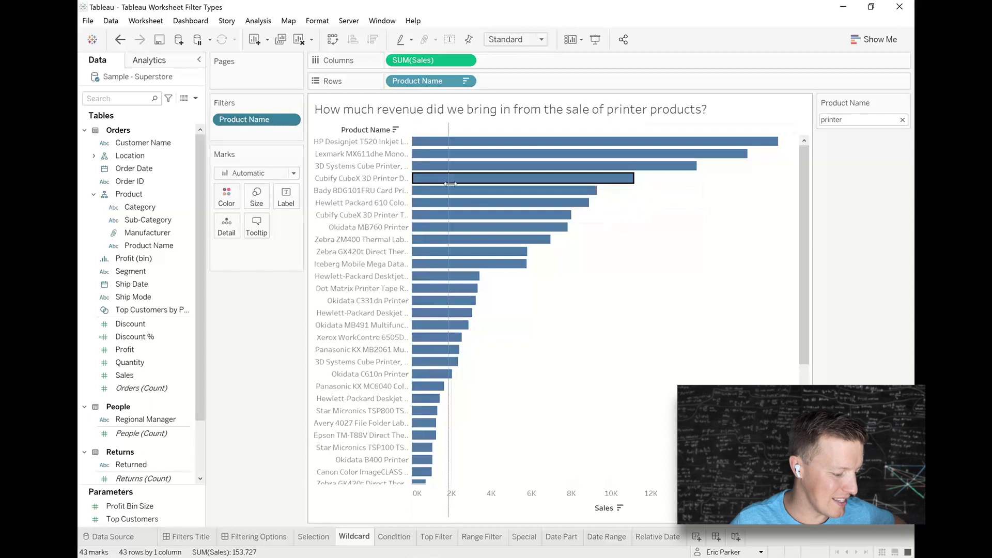
Widen the product name column so full names are visible.
left_click_drag(451, 184, 472, 186)
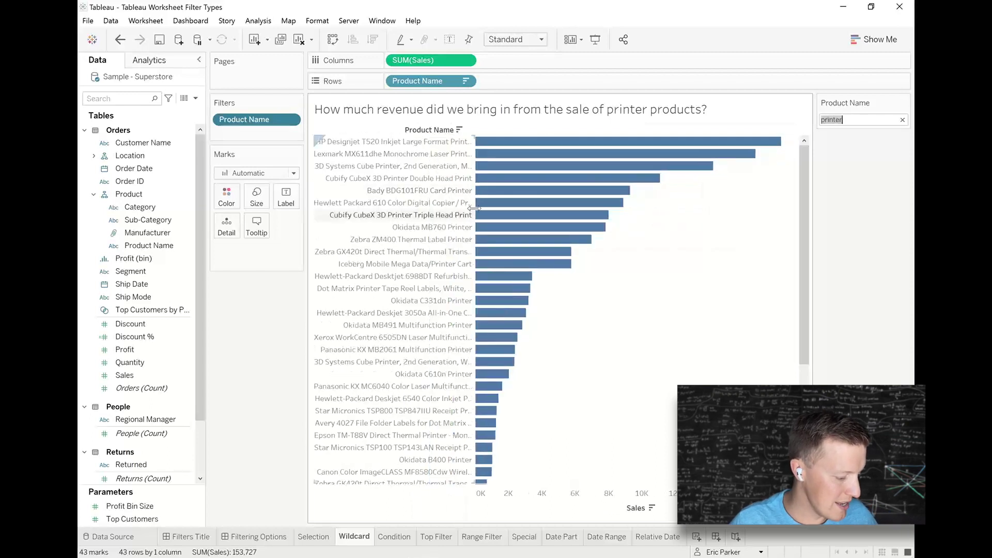
left_click_drag(94, 551, 129, 505)
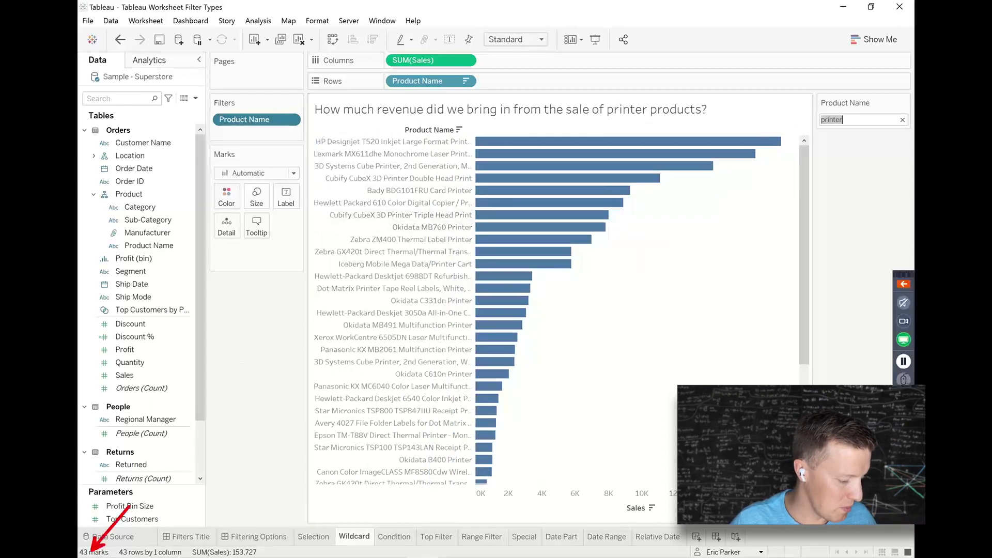
mouse_move(193, 557)
left_mouse_down()
mouse_move(190, 546)
mouse_move(254, 534)
mouse_move(268, 557)
left_mouse_up()
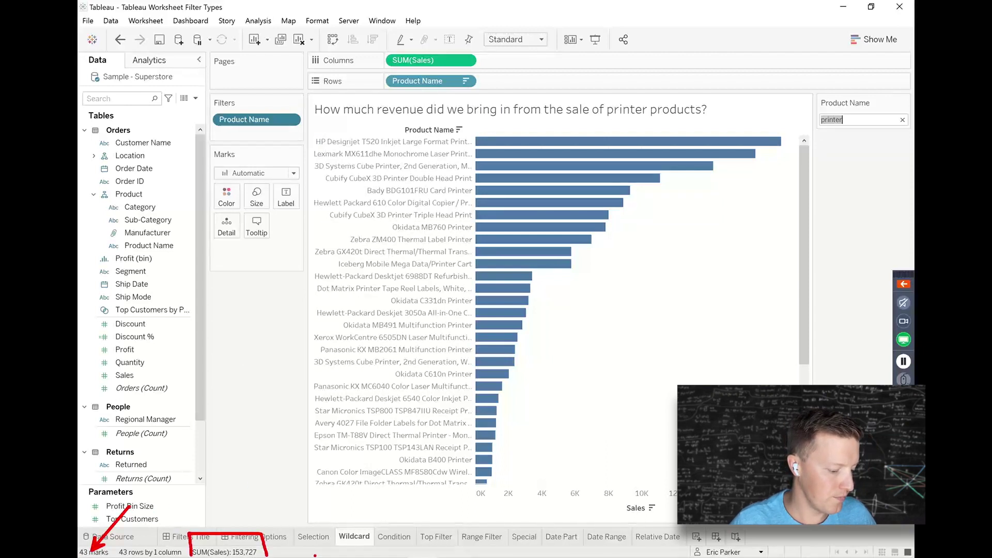
left_click(385, 537)
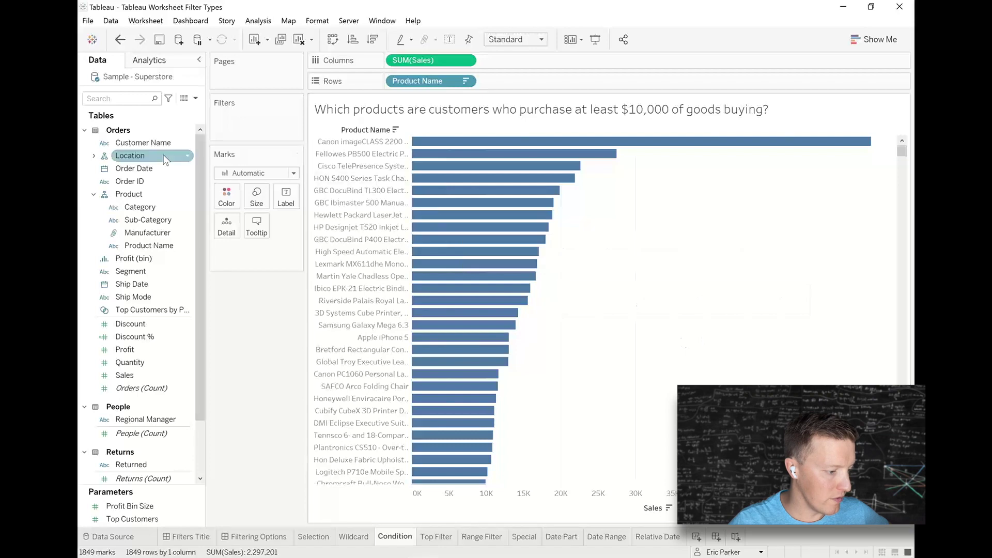
Filter Customer Name by condition Sum of Sales >= 10,000, then widen the product name labels.
left_click(144, 145)
mouse_move(144, 145)
left_mouse_down()
mouse_move(271, 128)
mouse_move(246, 127)
left_mouse_up()
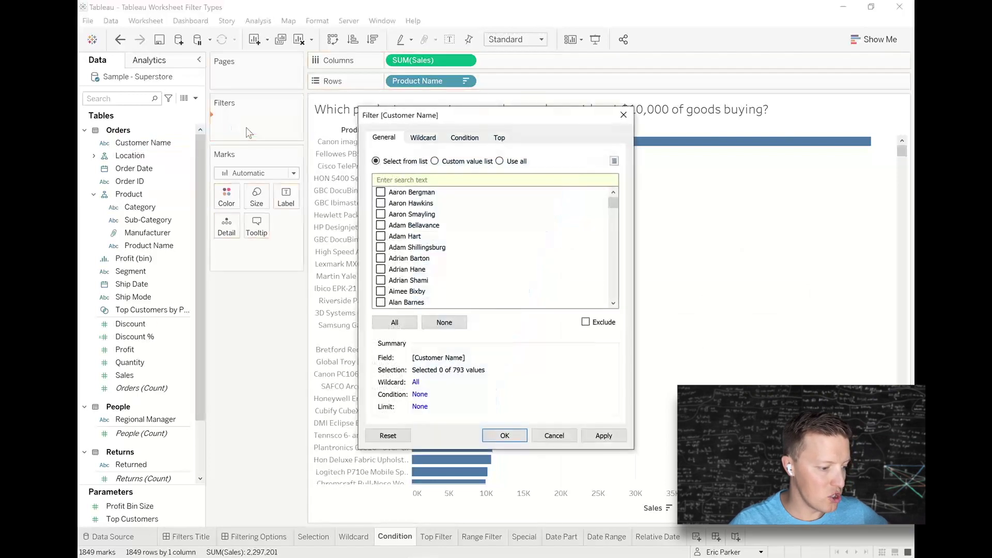
left_click(465, 137)
left_click(376, 171)
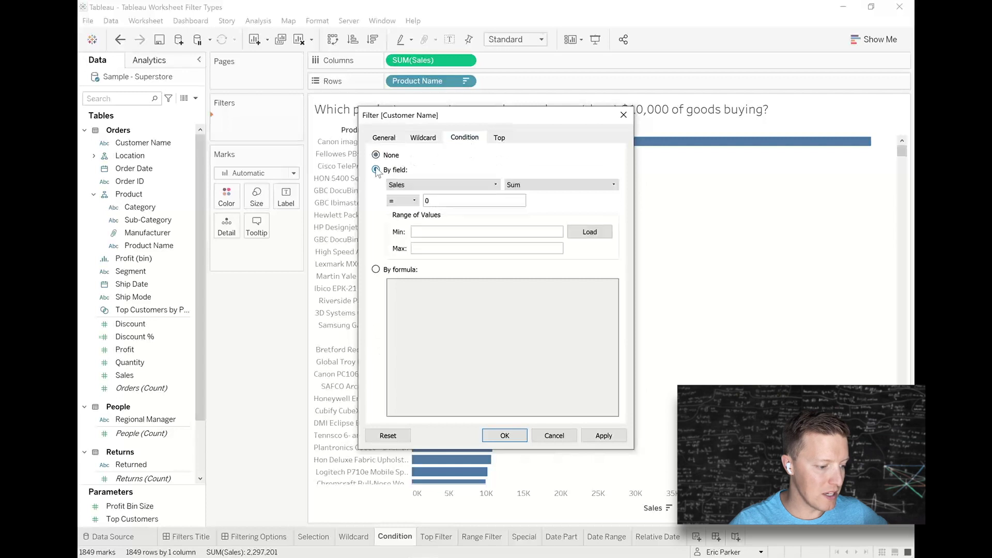
left_click(403, 200)
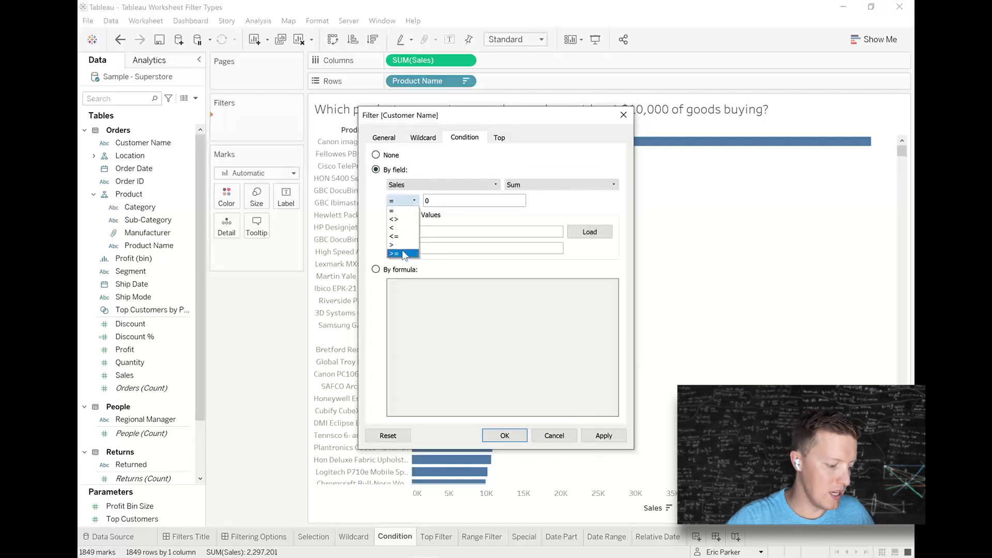
left_click(408, 237)
key("Tab")
type("1")
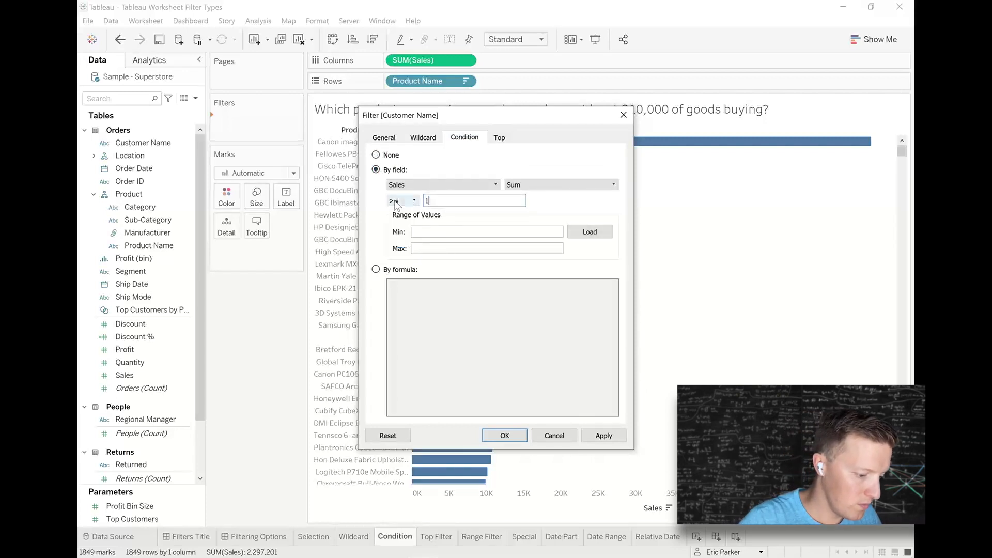
type("0,0")
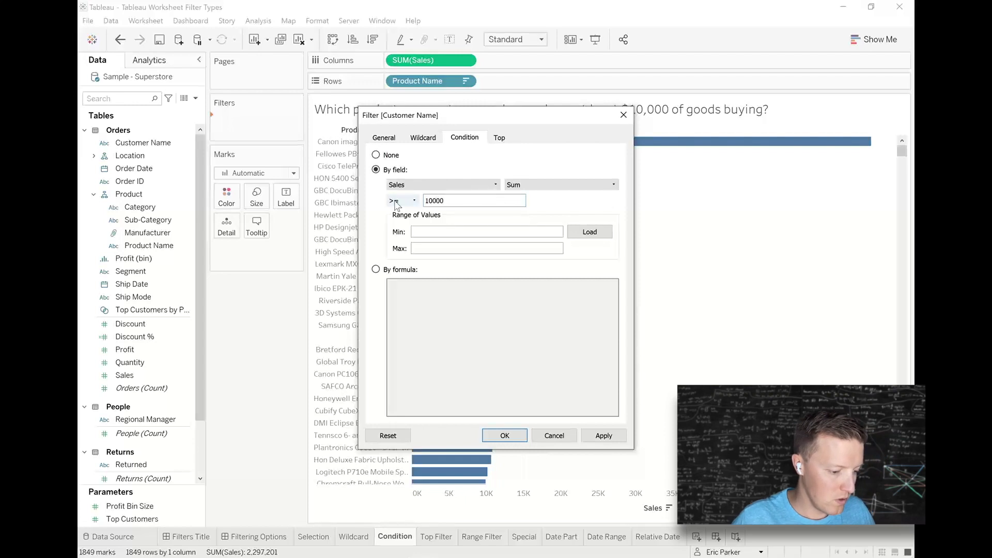
type("00")
left_click(505, 436)
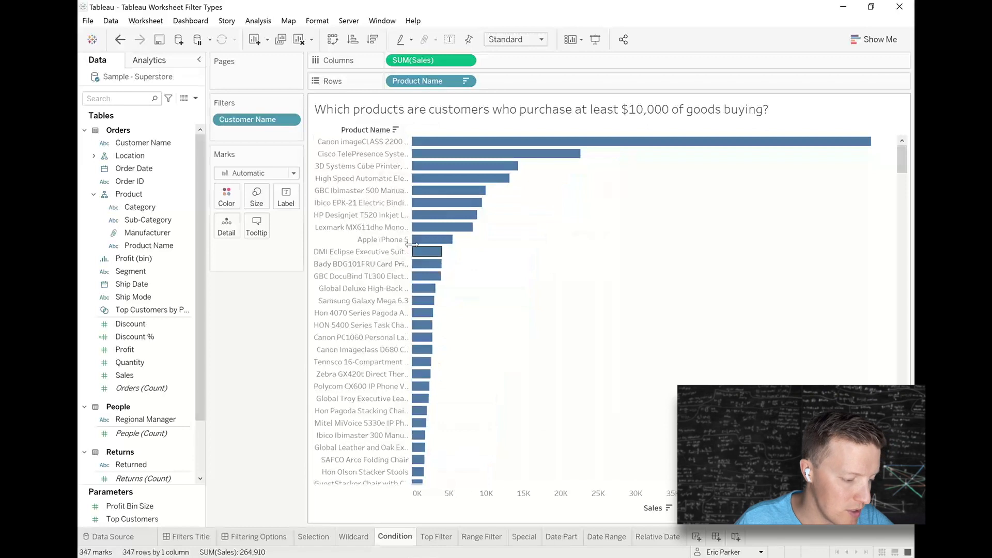
left_click_drag(492, 262, 494, 264)
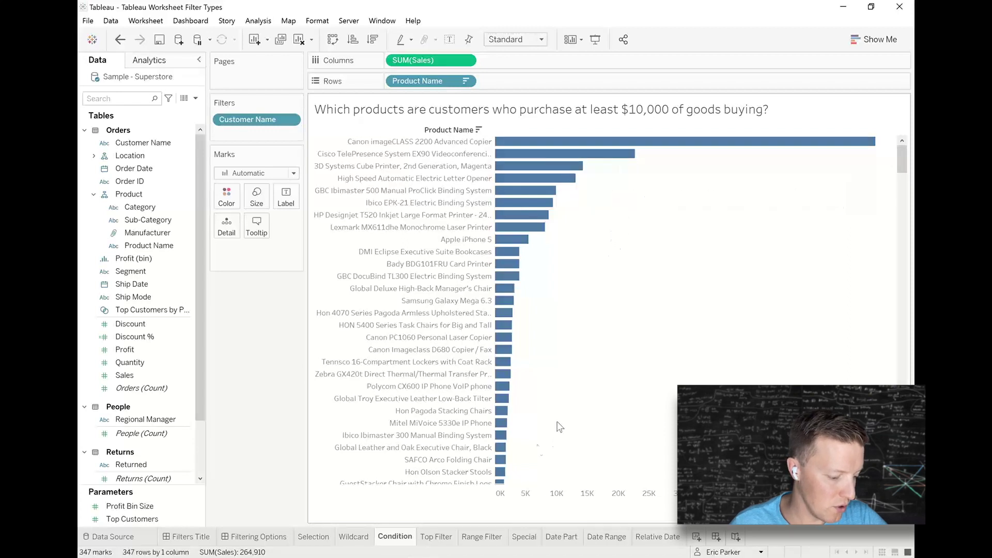
On Top Filter, build a descending Sum of Sales bar chart by State and add a State filter.
left_click(437, 537)
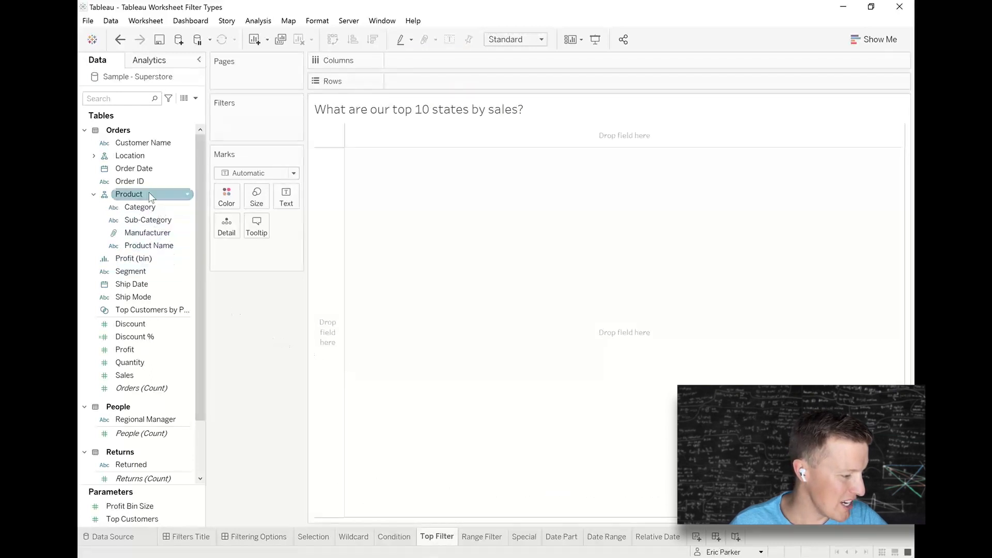
left_click(94, 156)
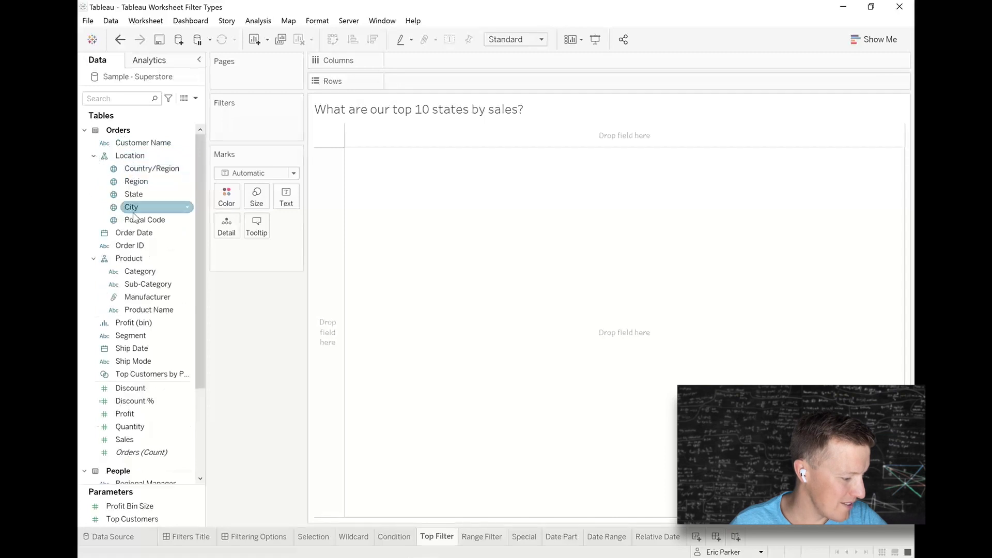
left_click_drag(144, 199, 329, 334)
left_click_drag(124, 439, 522, 59)
left_click(372, 39)
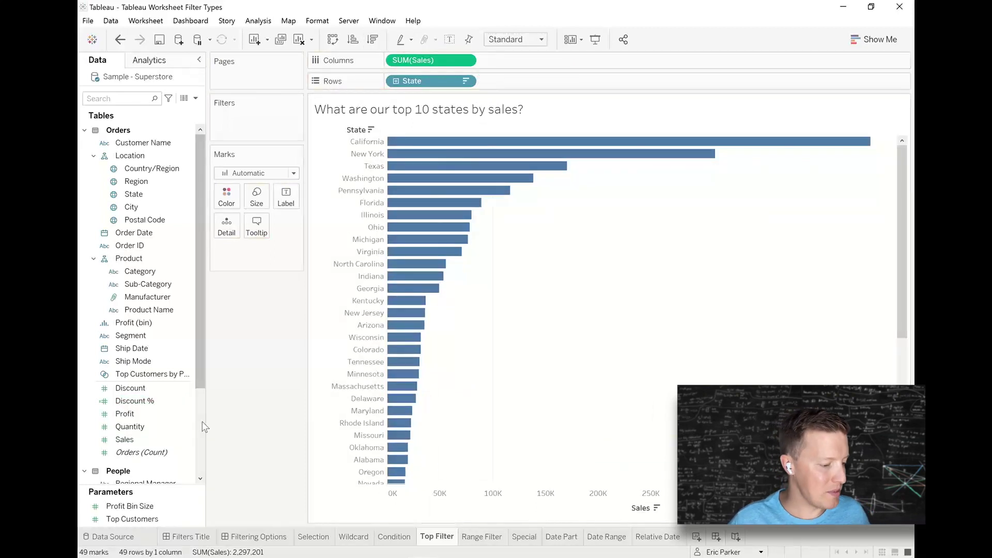
left_click(186, 292)
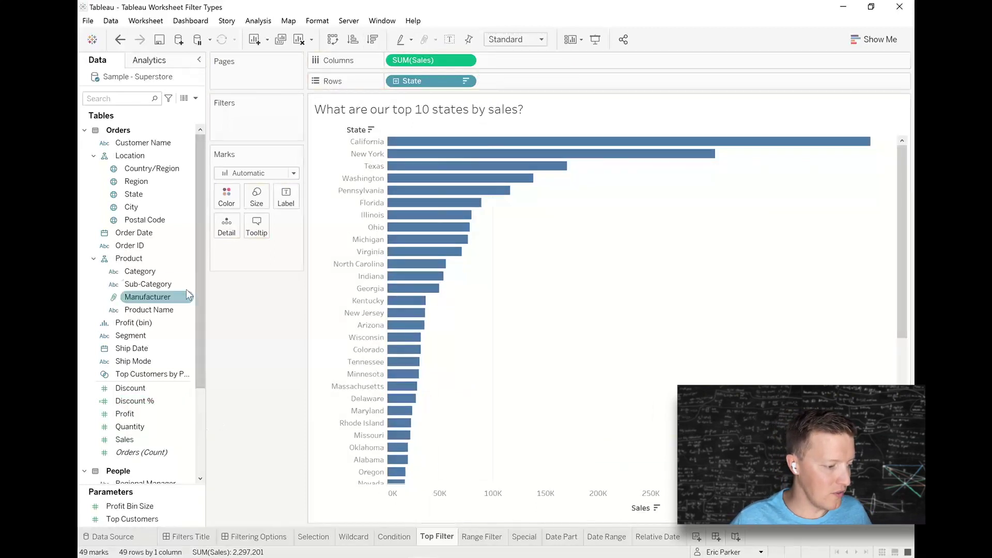
left_click_drag(134, 194, 243, 128)
Limit the State filter to the top 10 states by Sum of Sales.
left_click(499, 139)
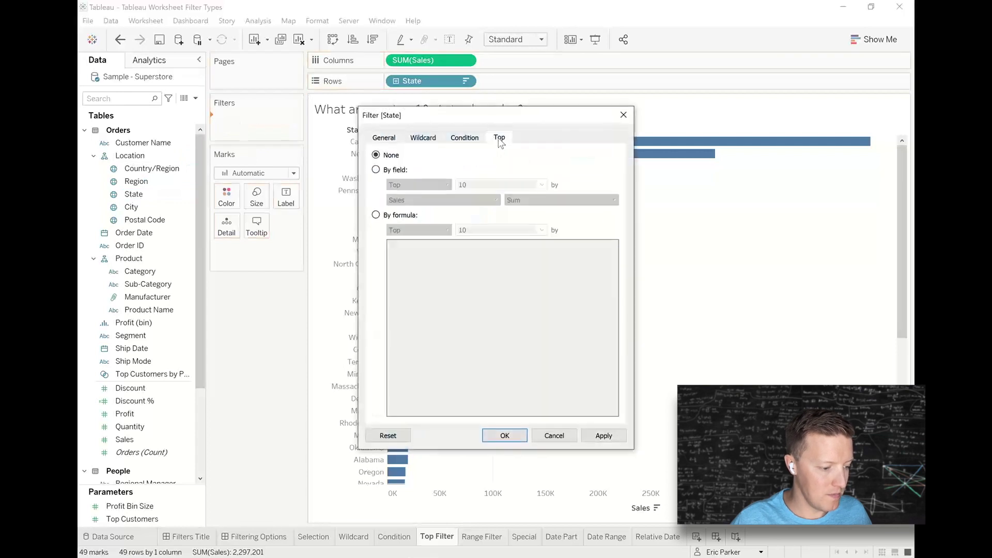
left_click(376, 169)
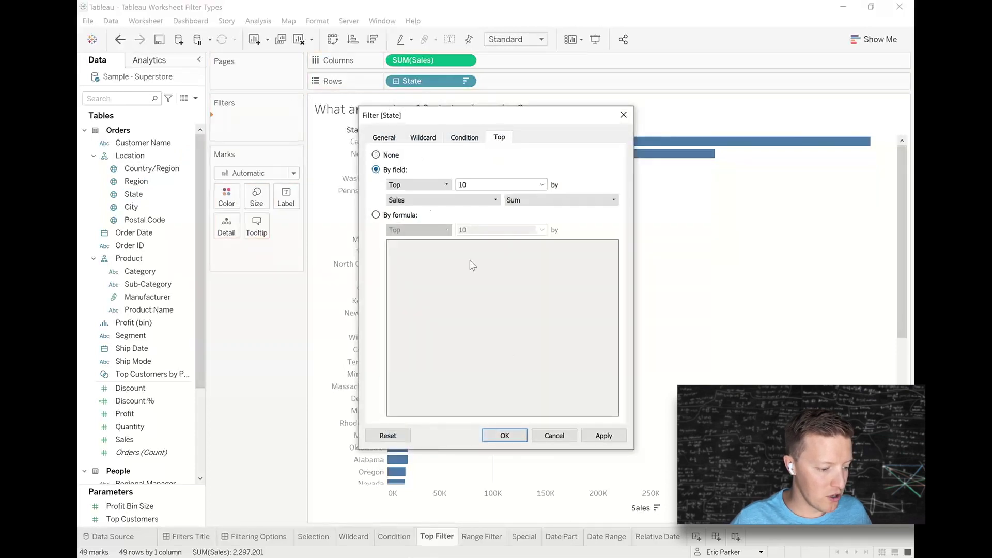
left_click(505, 436)
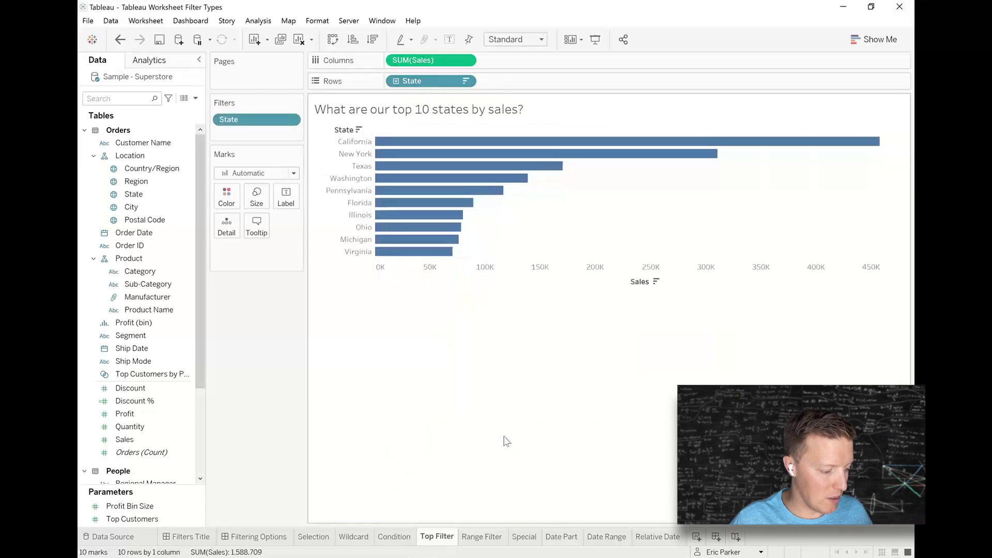
Select the six highest-selling state bars, clear the selection, and go to Range Filter.
mouse_move(106, 553)
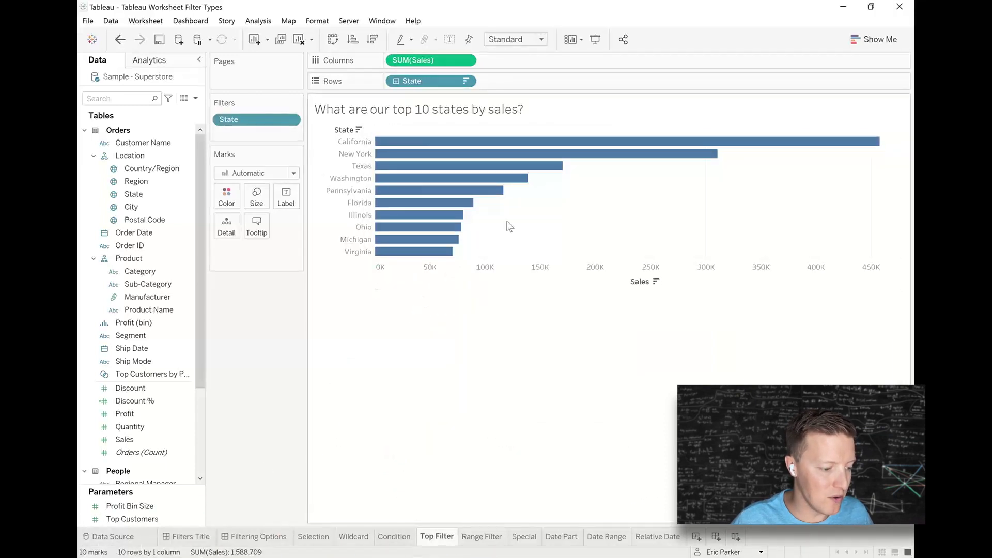
left_click_drag(532, 205, 466, 143)
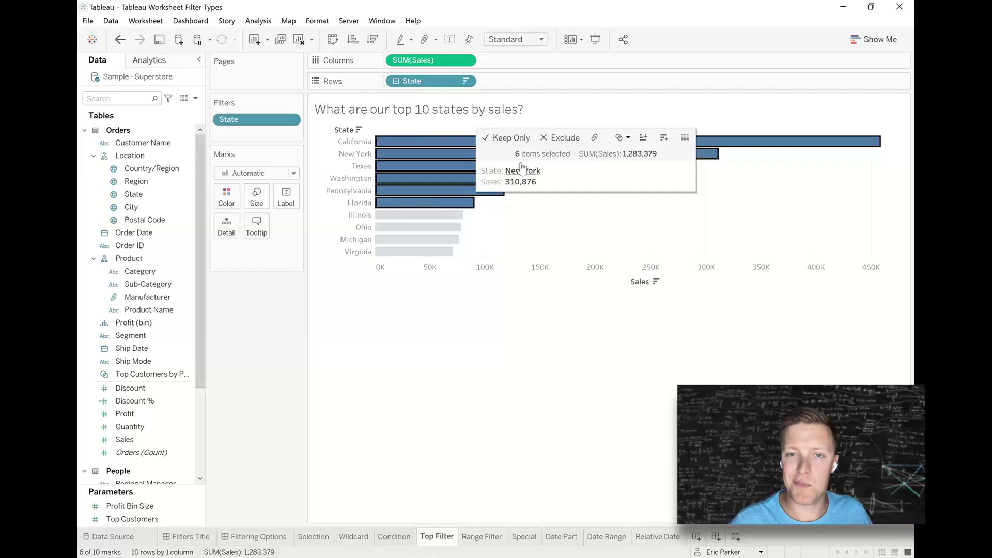
left_click(579, 234)
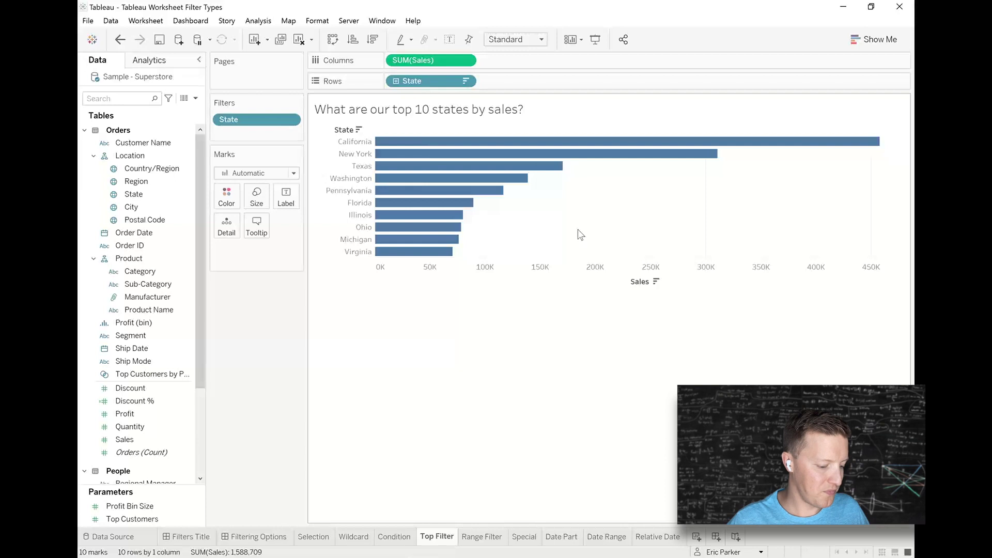
key("ctrl+Tab")
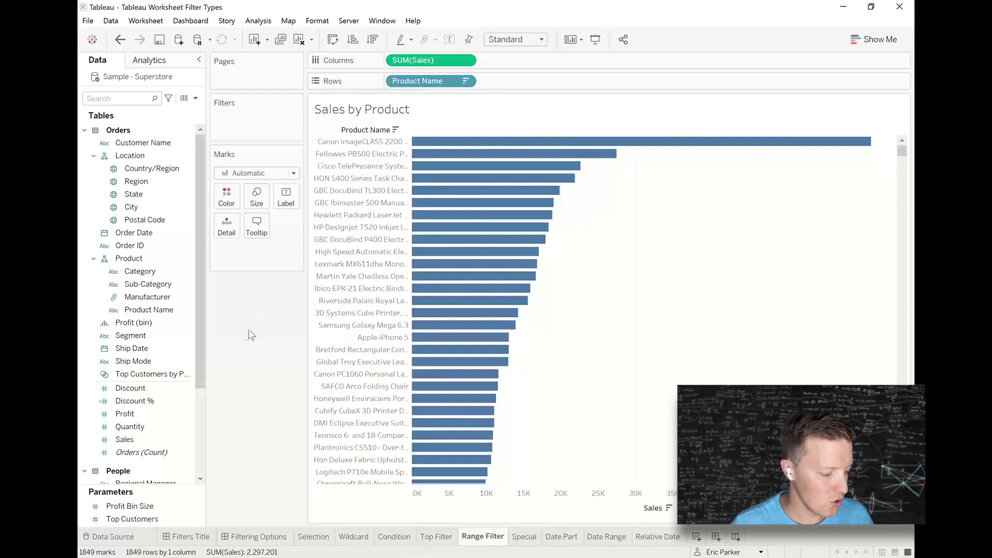
Start a Sum of Sales filter, reaching its 1.624 to 61,599.824 range settings.
left_click(137, 442)
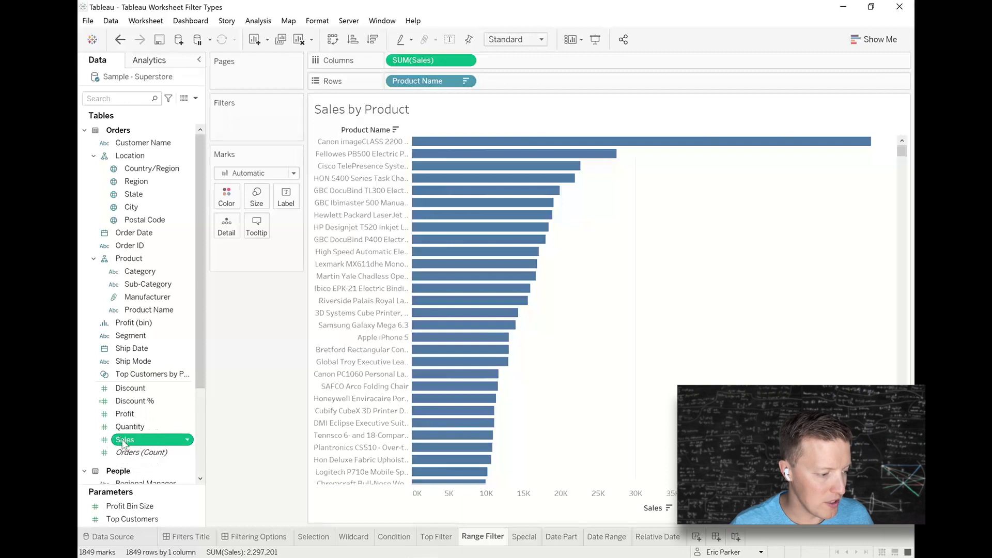
left_click_drag(124, 441, 239, 118)
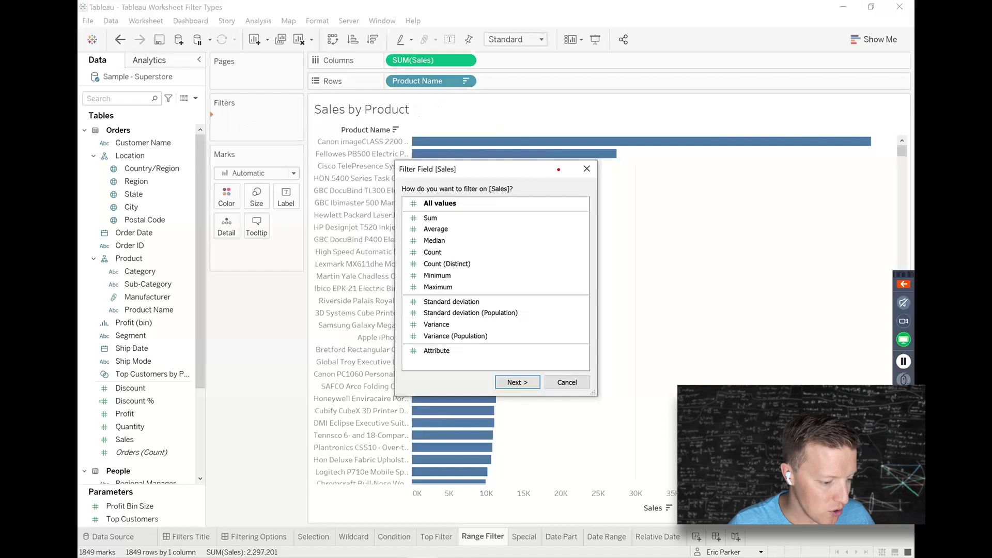
mouse_move(543, 154)
left_mouse_down()
mouse_move(618, 173)
mouse_move(581, 233)
mouse_move(602, 272)
mouse_move(581, 286)
mouse_move(607, 330)
mouse_move(543, 393)
left_mouse_up()
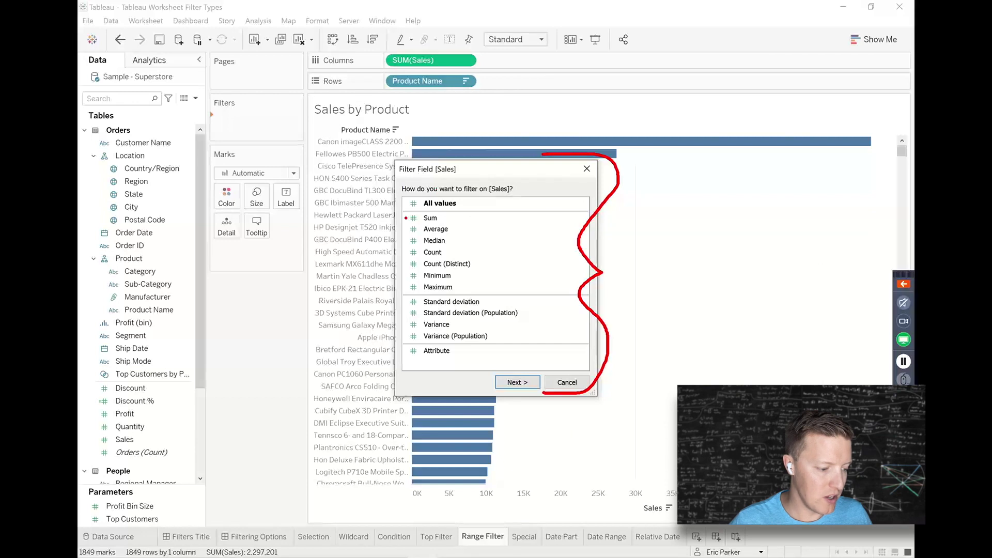
mouse_move(406, 218)
left_mouse_down()
mouse_move(381, 217)
mouse_move(383, 231)
left_mouse_up()
left_click_drag(404, 196, 393, 187)
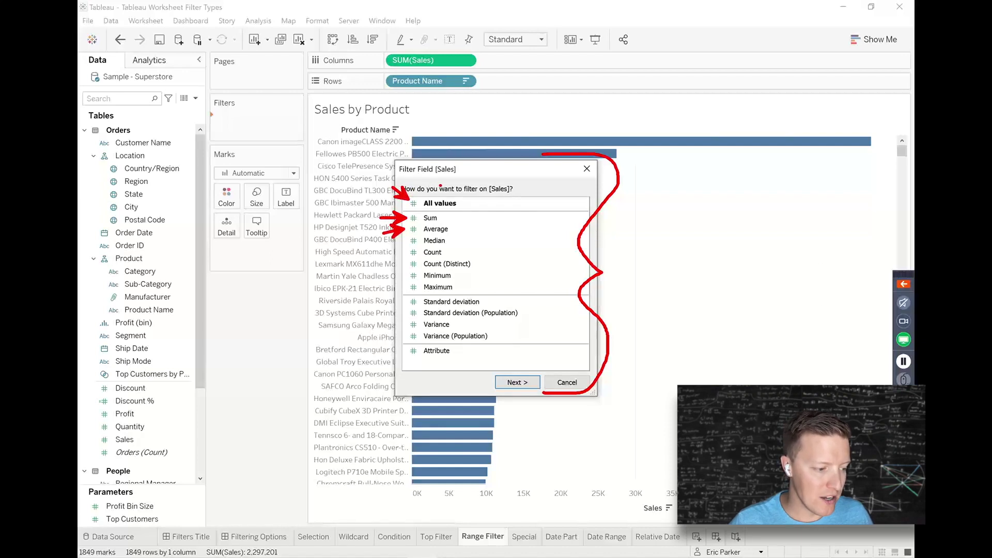
mouse_move(460, 39)
left_mouse_down()
mouse_move(377, 50)
mouse_move(363, 69)
mouse_move(462, 71)
mouse_move(488, 59)
mouse_move(448, 35)
left_mouse_up()
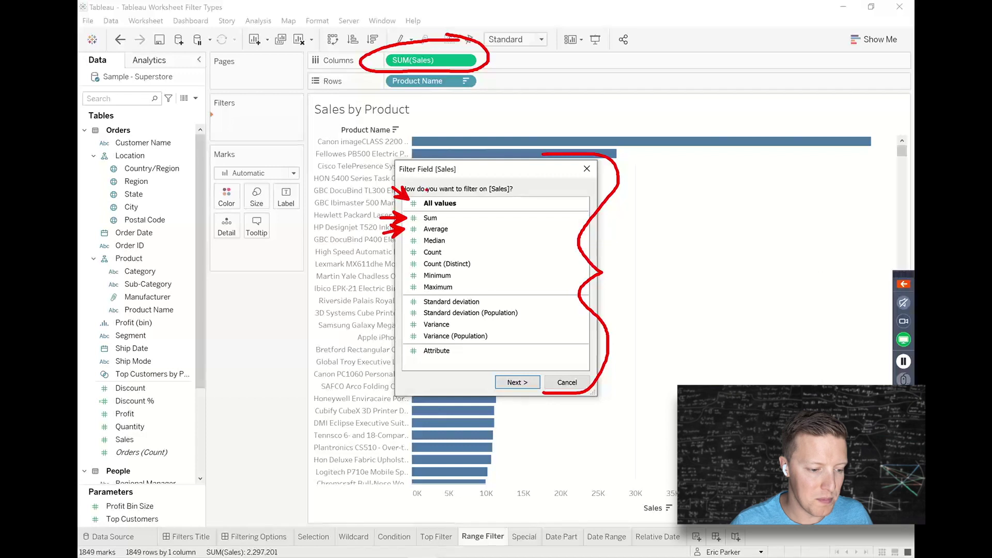
left_click_drag(857, 140, 866, 222)
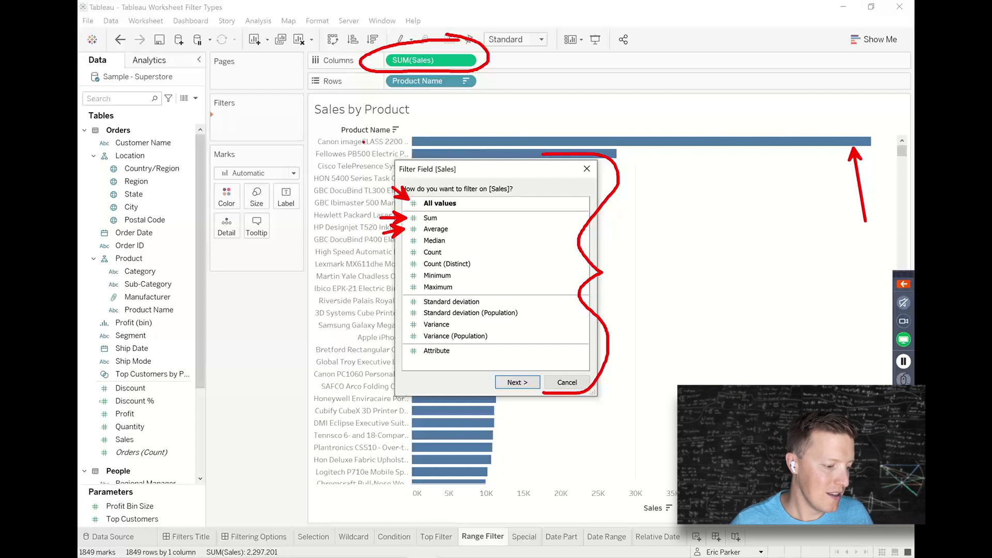
left_click(433, 219)
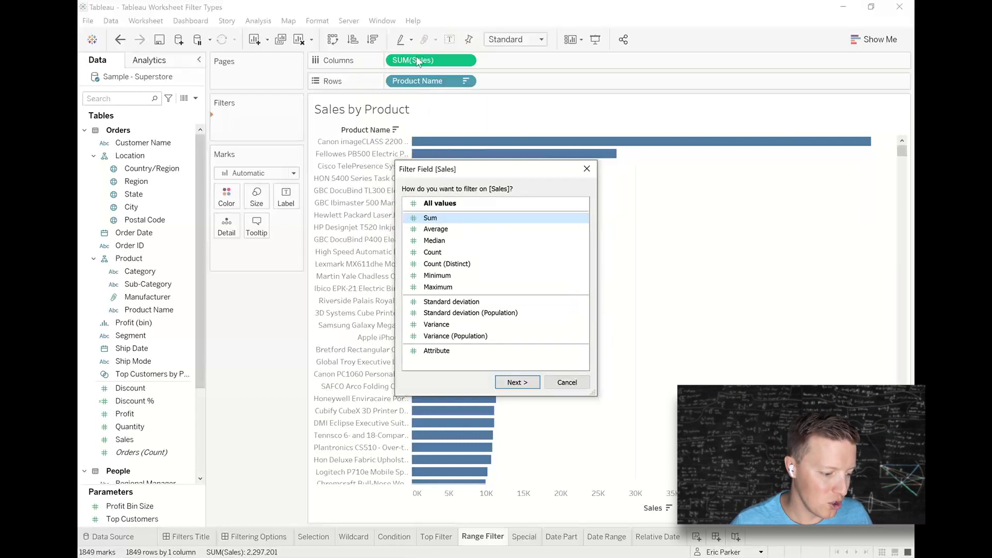
left_click(527, 383)
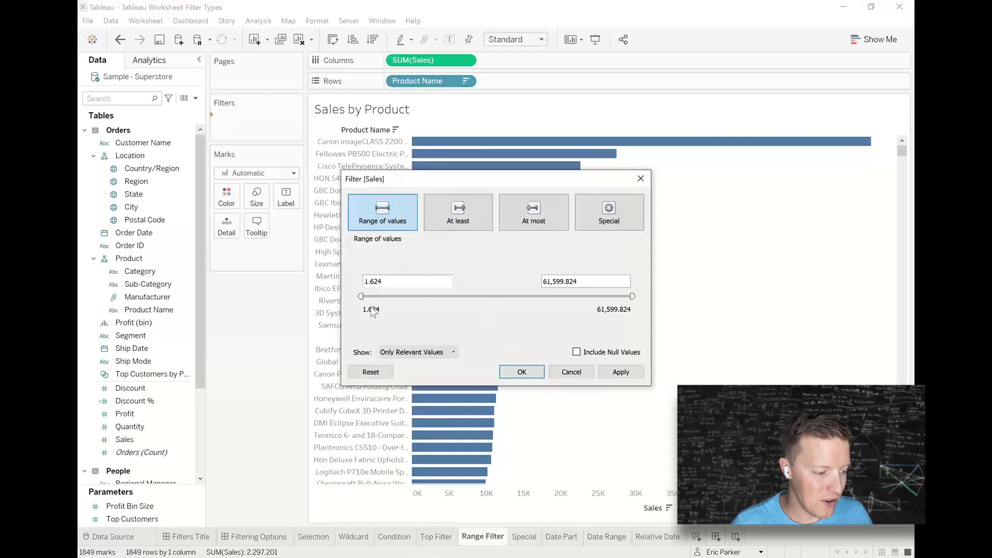
Add a SUM(Sales) range filter to the product chart, keeping the full 2 to 61,600 range.
mouse_move(361, 296)
left_mouse_down()
mouse_move(425, 291)
mouse_move(362, 297)
left_mouse_up()
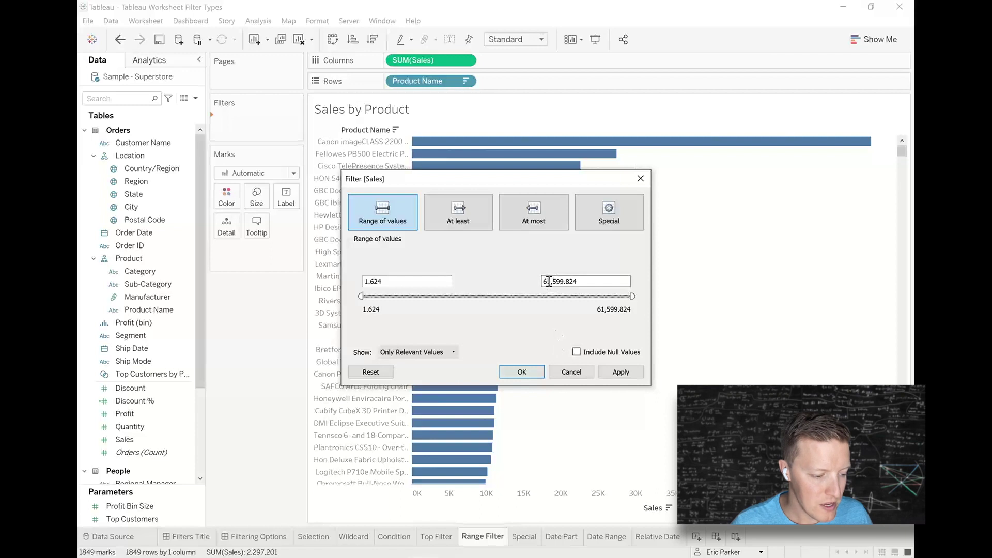
left_click(465, 219)
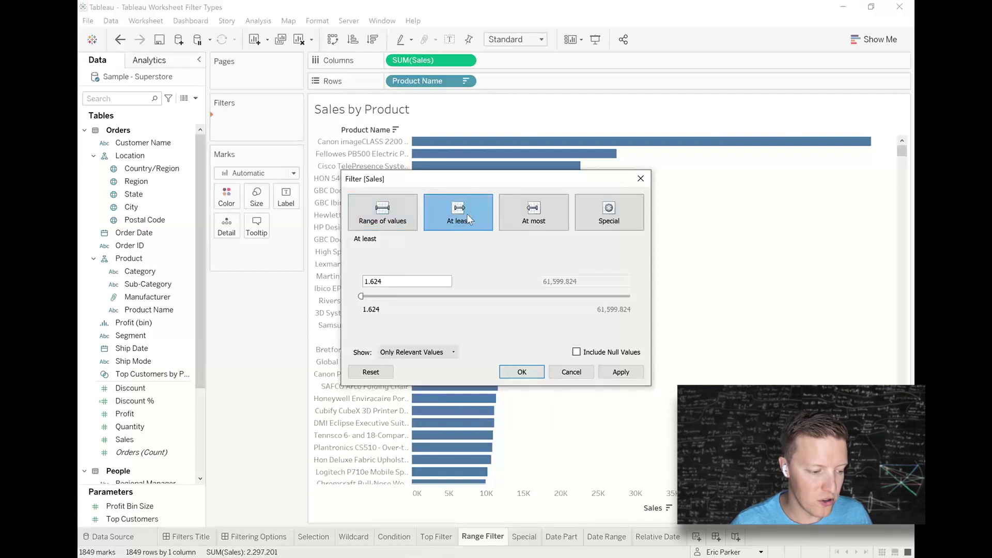
left_click(528, 213)
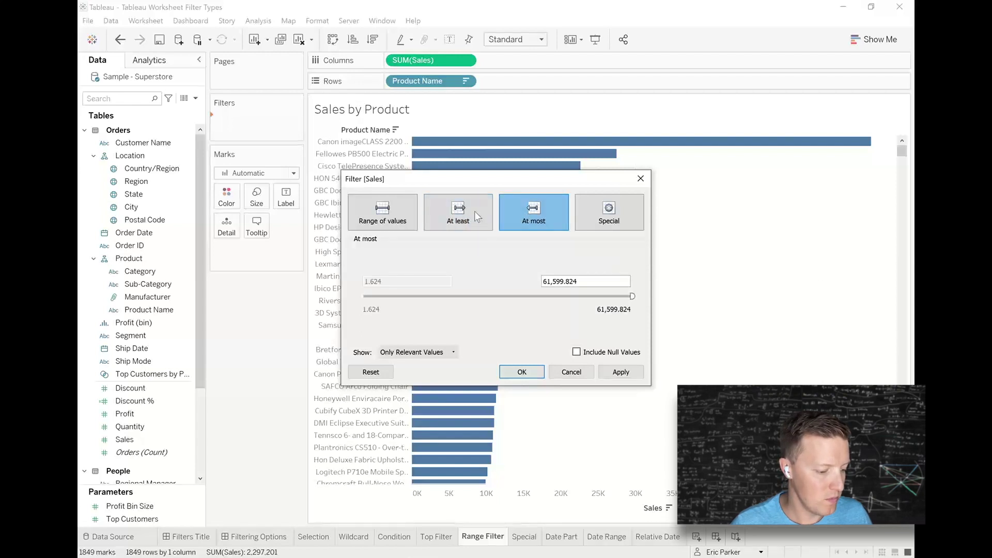
left_click(408, 213)
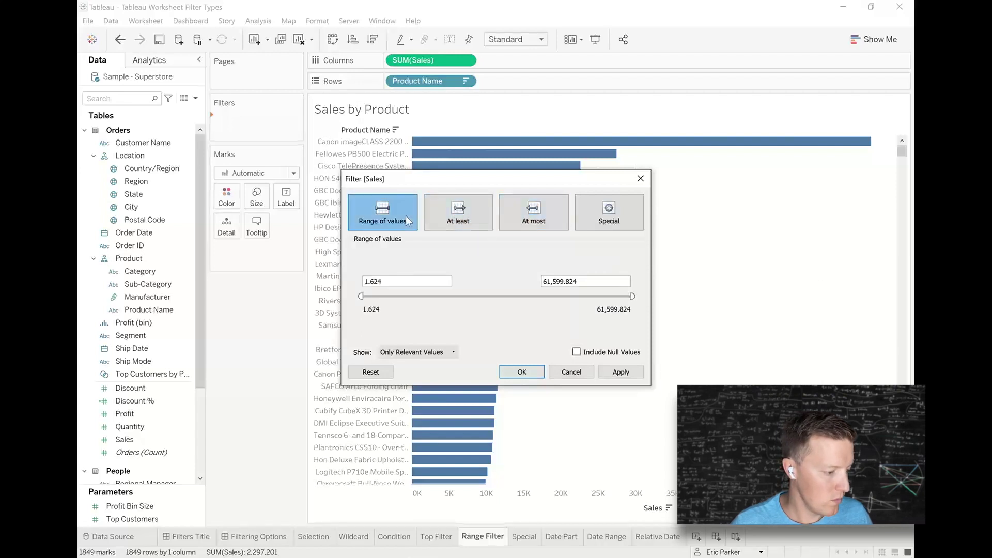
left_click(521, 372)
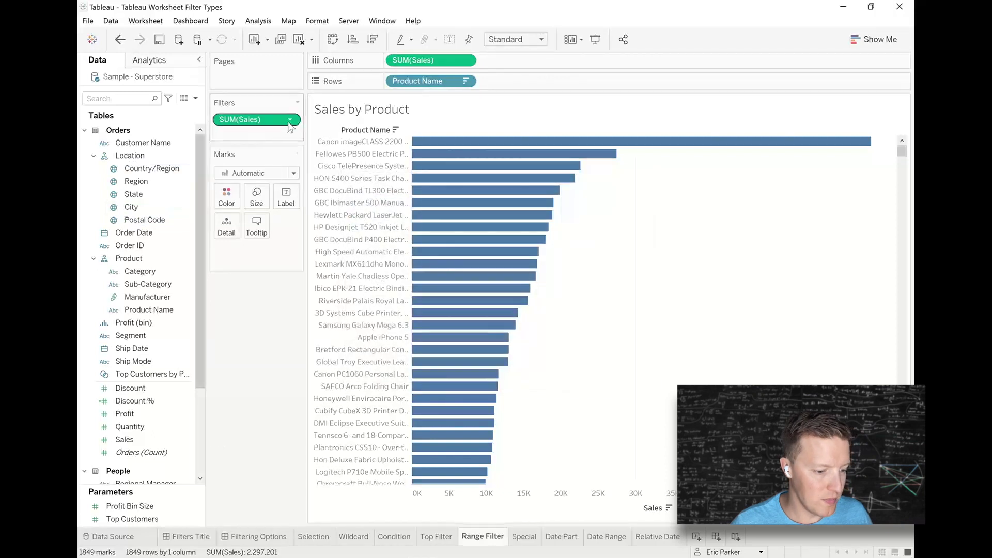
right_click(227, 120)
Show the SUM(Sales) filter card and set its minimum to 15,000.
left_click(283, 148)
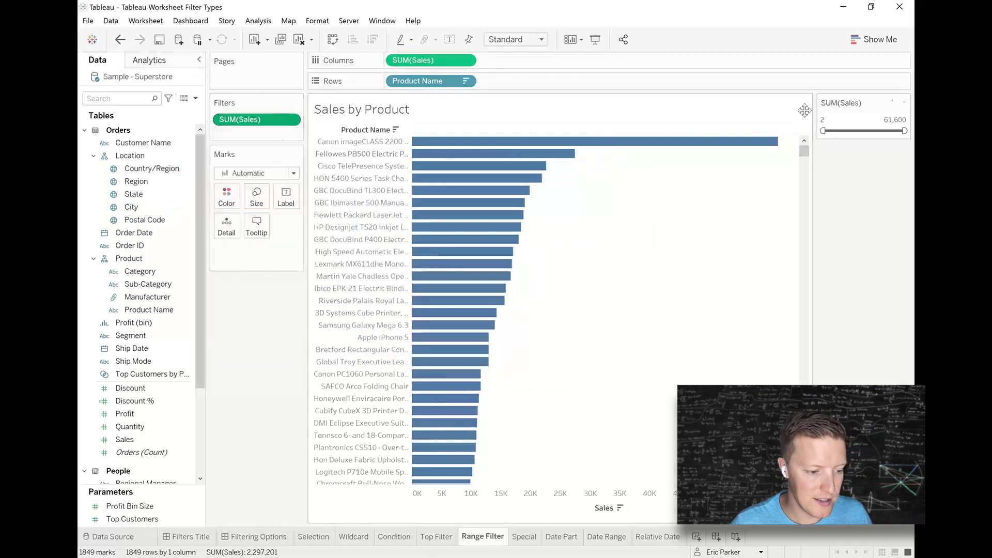
left_click_drag(823, 131, 841, 131)
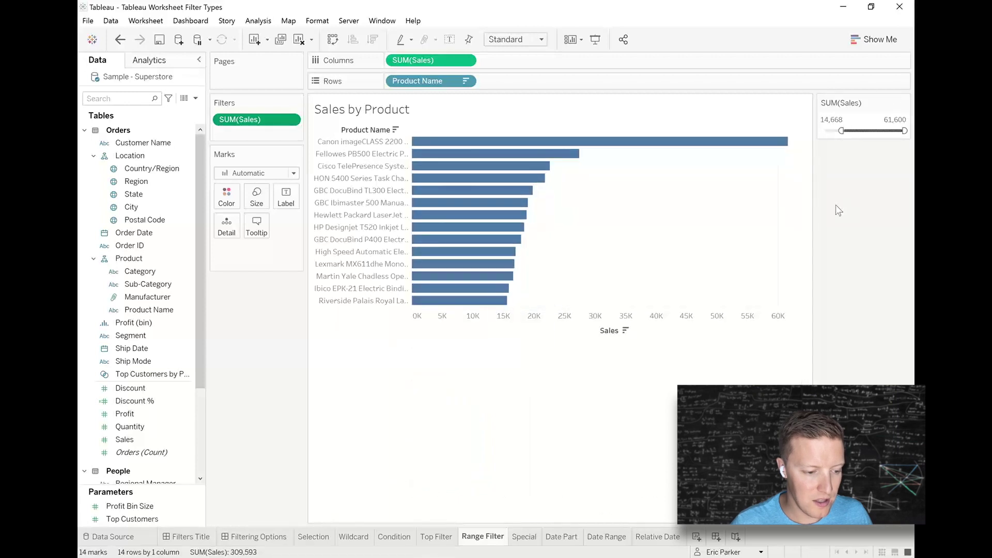
left_click_drag(843, 131, 837, 131)
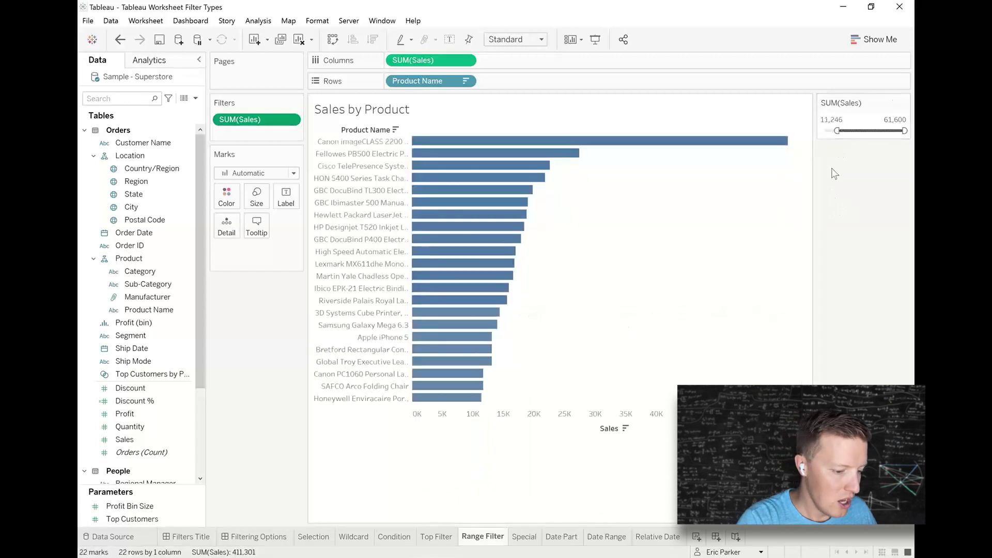
left_click(829, 119)
key("ctrl+a")
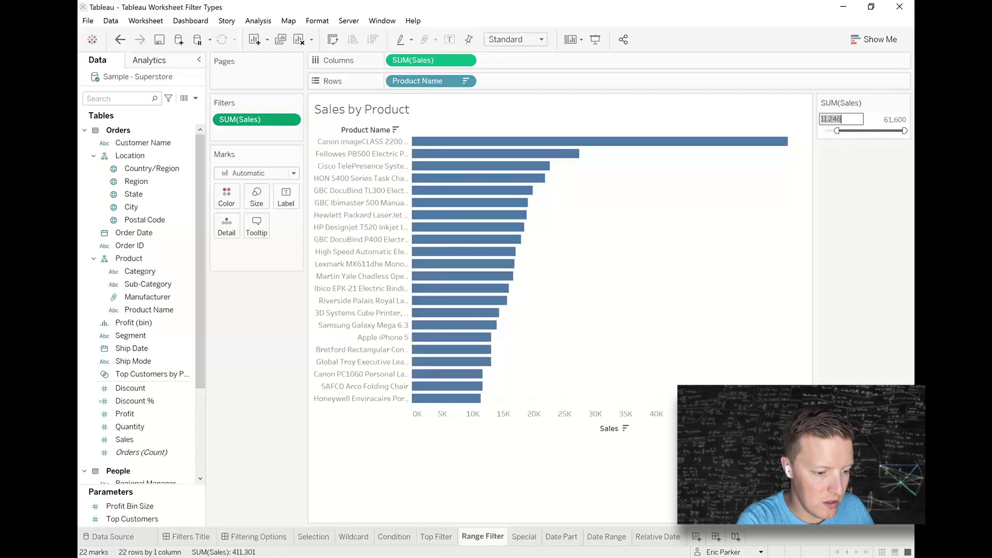
type("15,000")
key("Return")
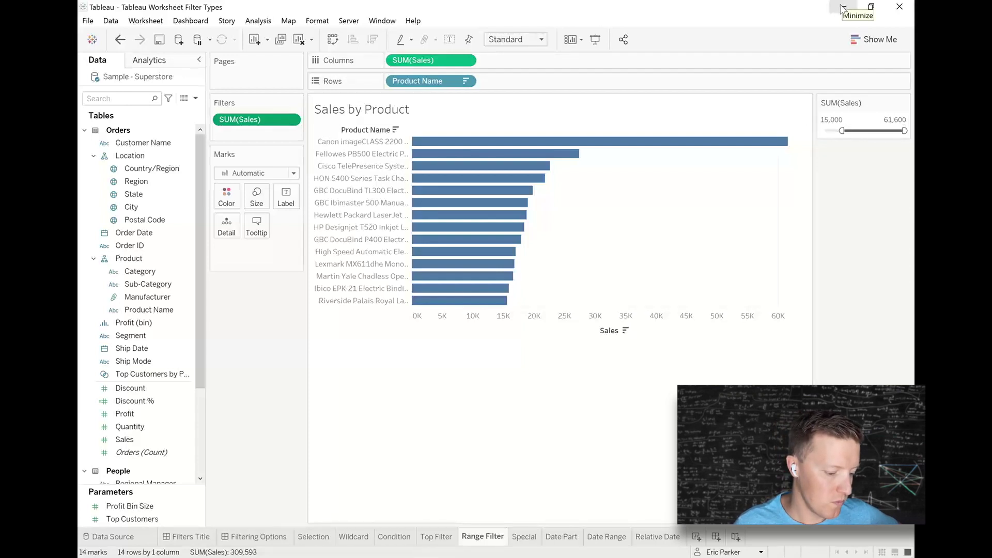
left_click(531, 538)
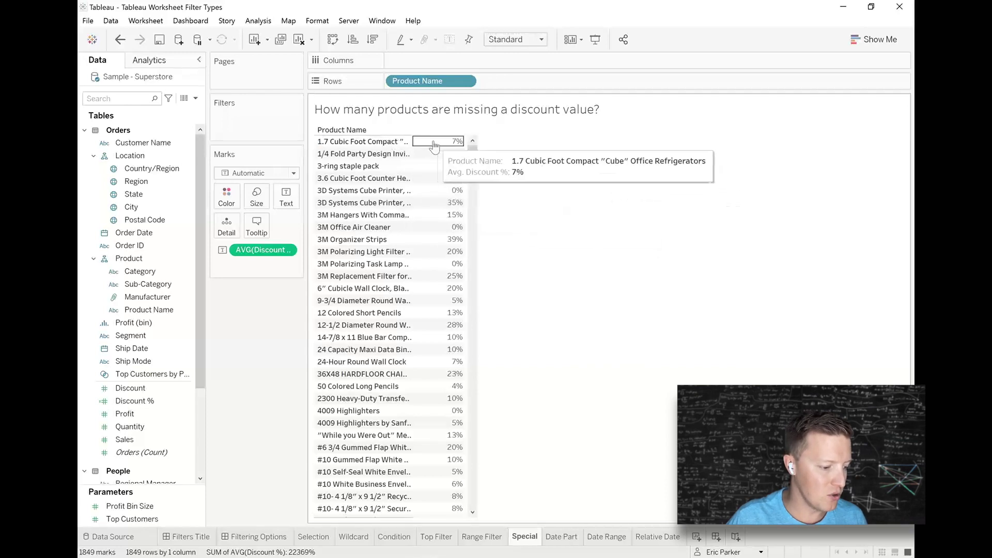
Scroll down the Special sheet's product list to the Belkin products with blank average discount.
scroll(422, 353, "down", 15)
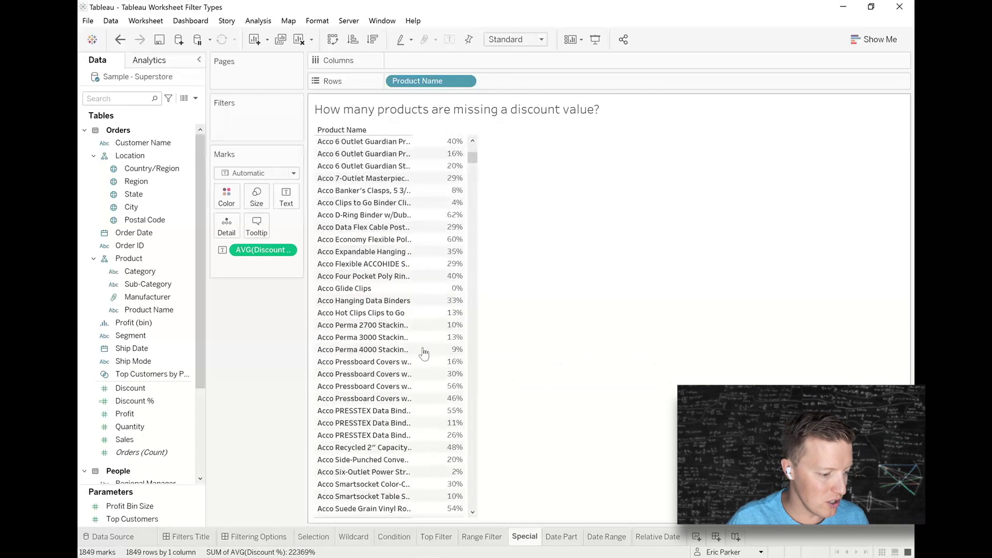
scroll(424, 353, "down", 20)
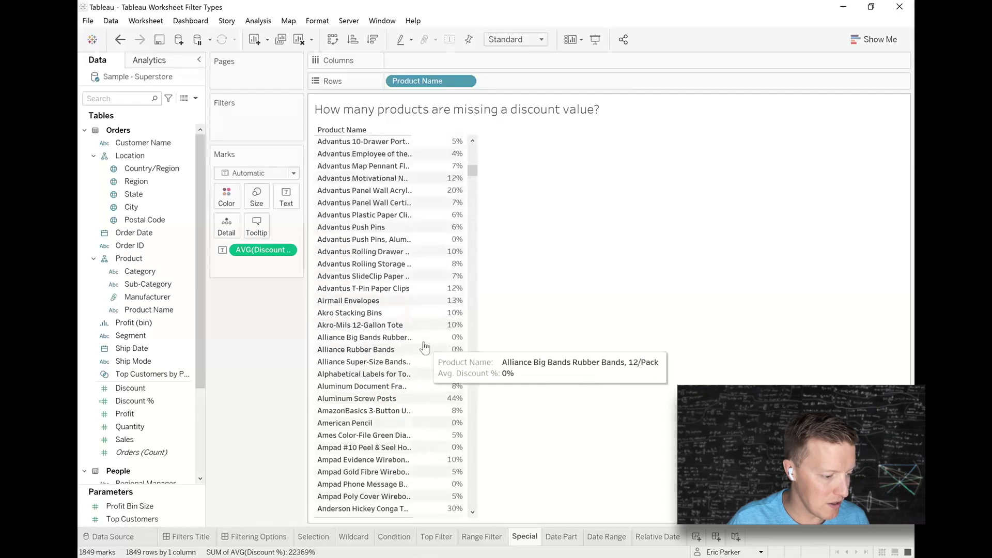
scroll(424, 346, "down", 20)
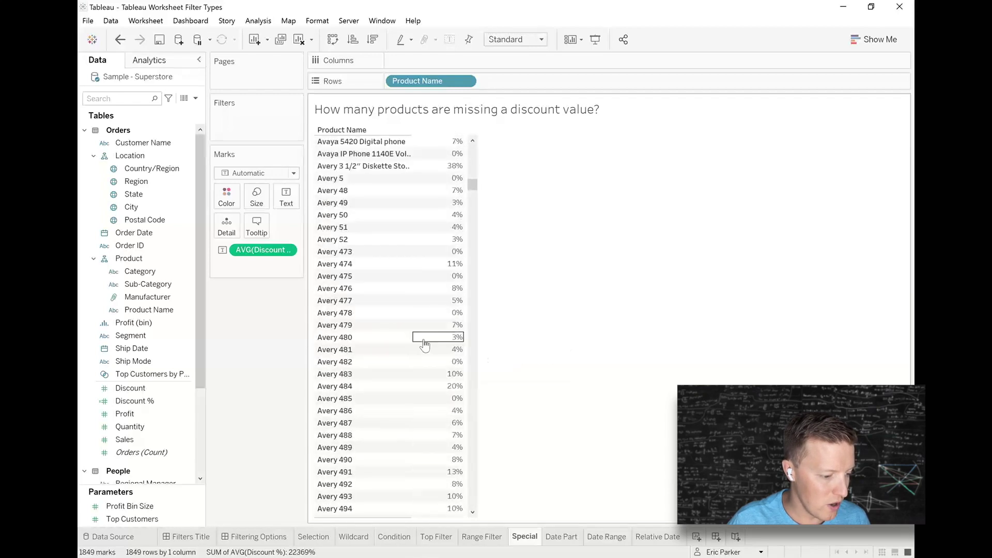
scroll(424, 346, "down", 20)
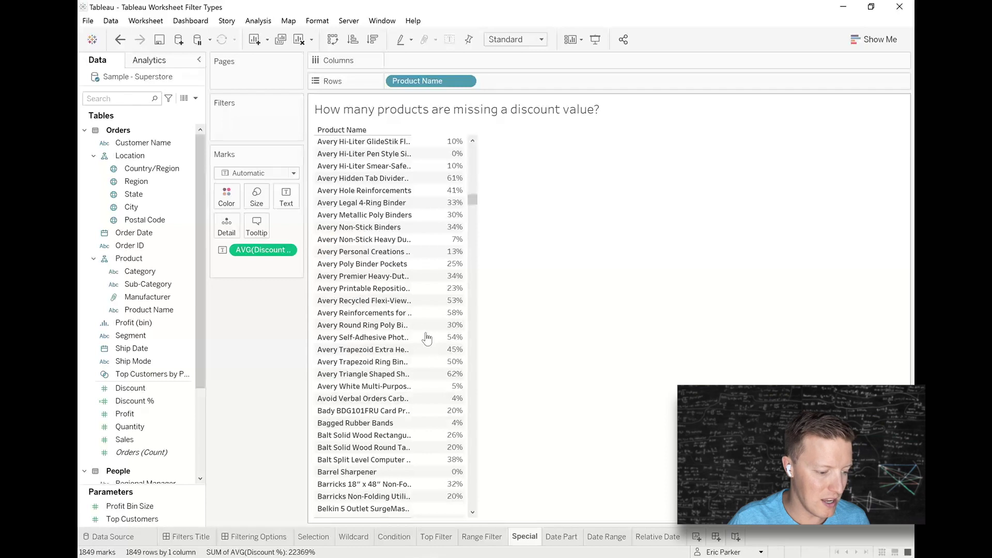
scroll(427, 338, "down", 6)
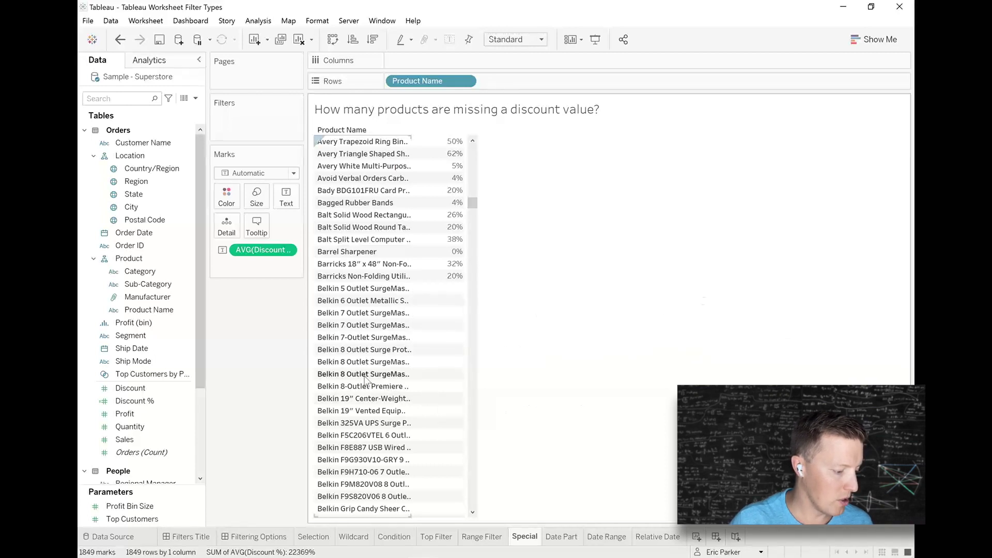
Add an AVG(Discount %) filter keeping only the 492 products with null values.
left_click(144, 402)
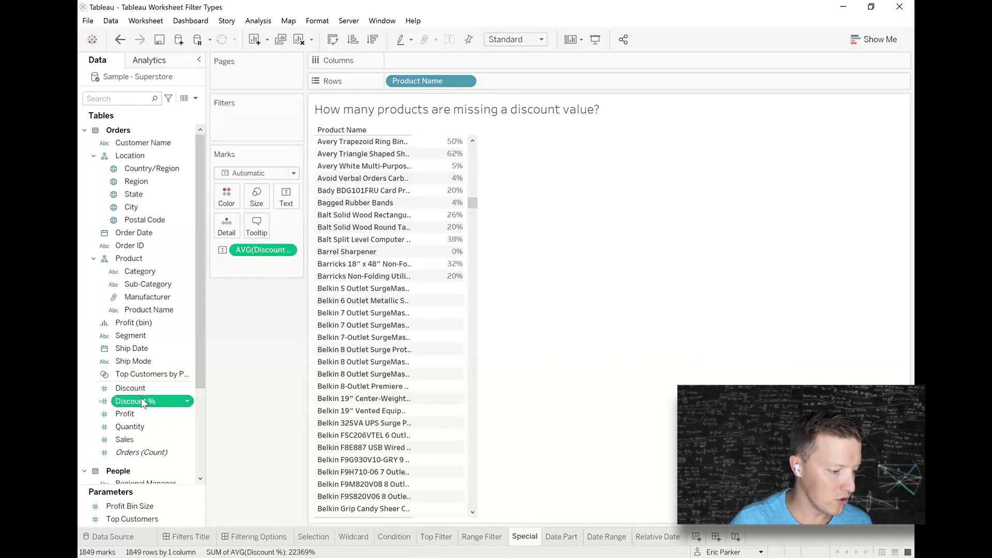
left_click_drag(145, 402, 253, 125)
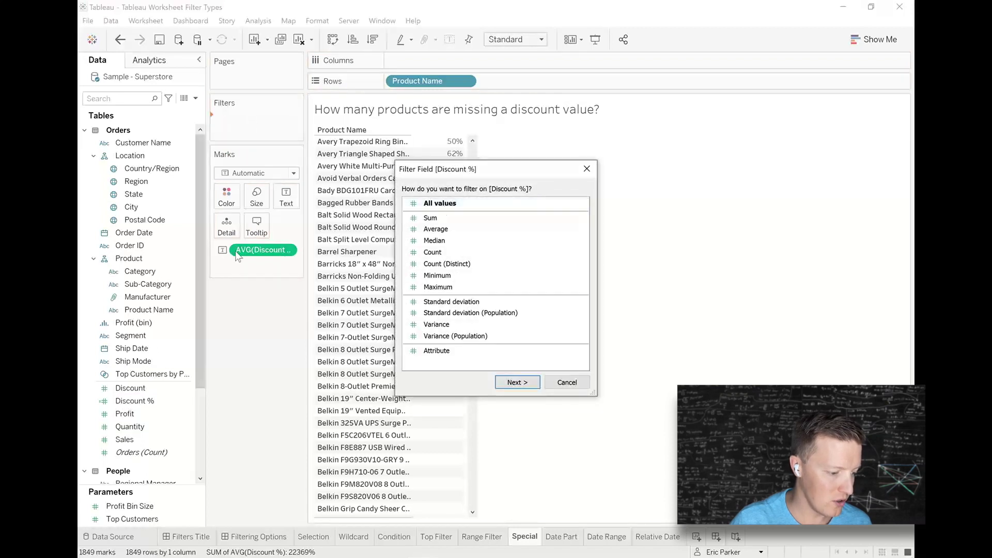
left_click(458, 229)
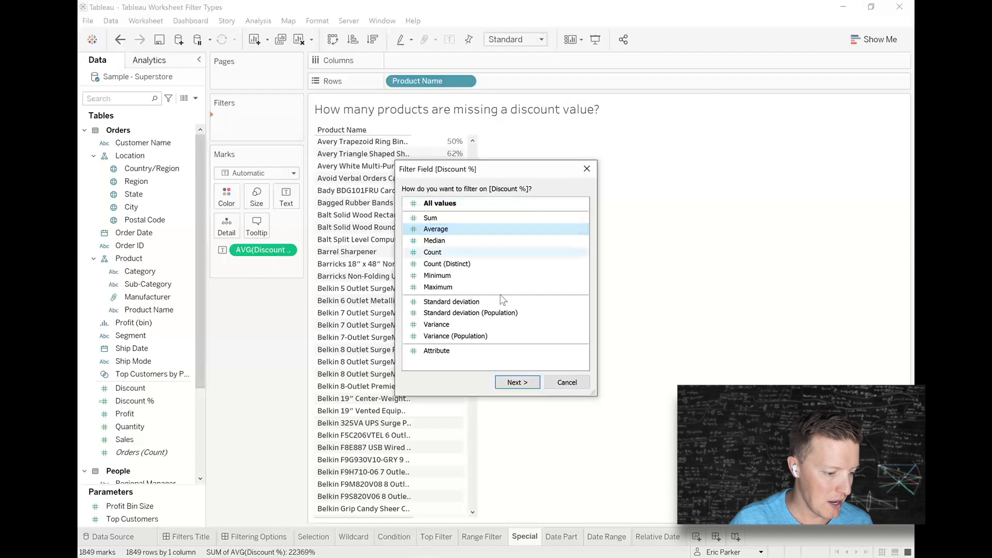
left_click(526, 382)
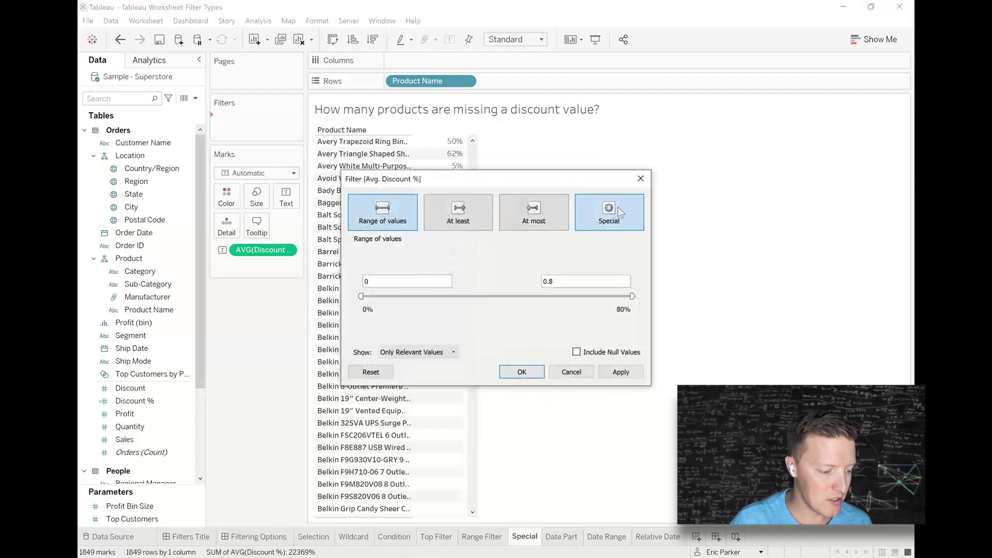
left_click(618, 208)
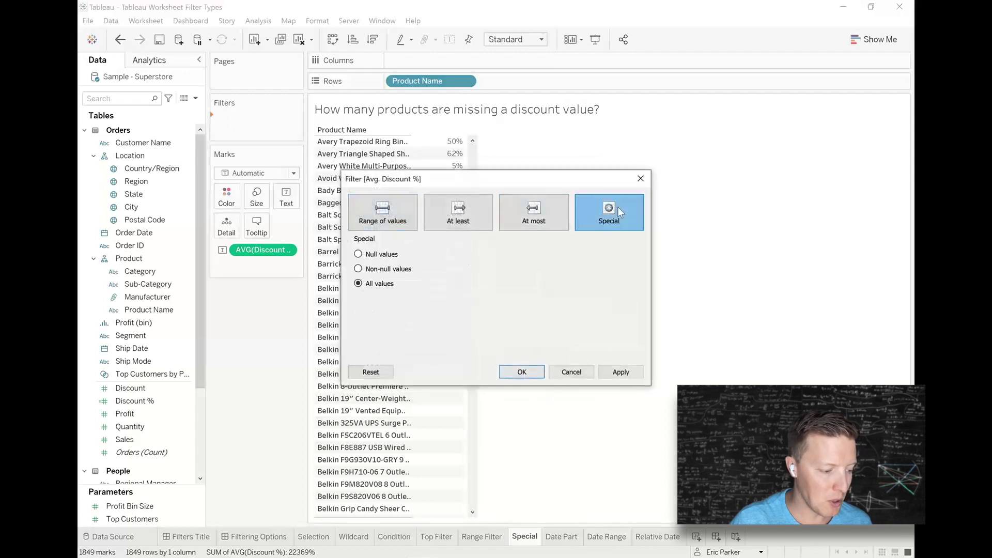
left_click(358, 255)
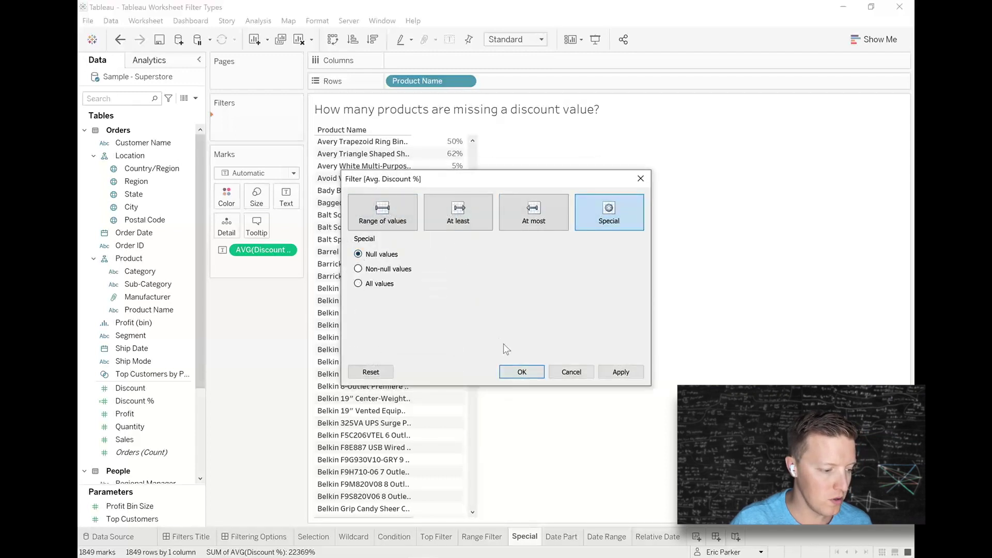
left_click(522, 372)
Move on to the Date Part sheet's Sales by Year chart.
left_click_drag(469, 353, 452, 149)
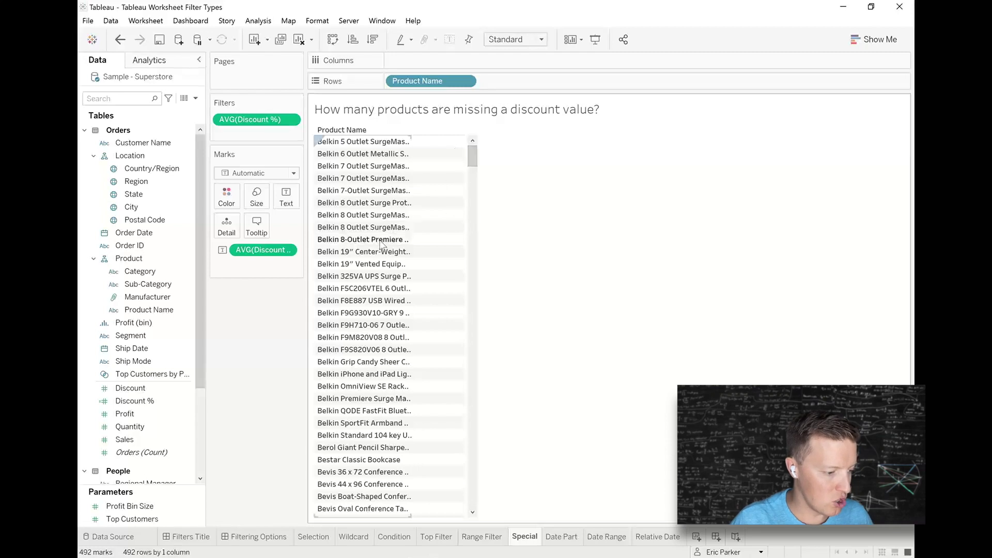
left_click_drag(395, 123, 395, 196)
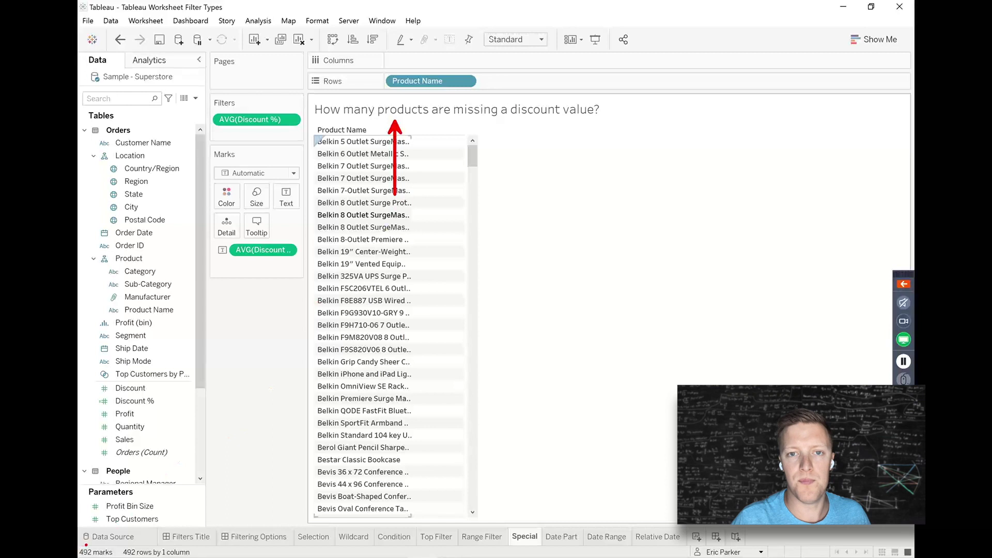
left_click_drag(87, 547, 133, 493)
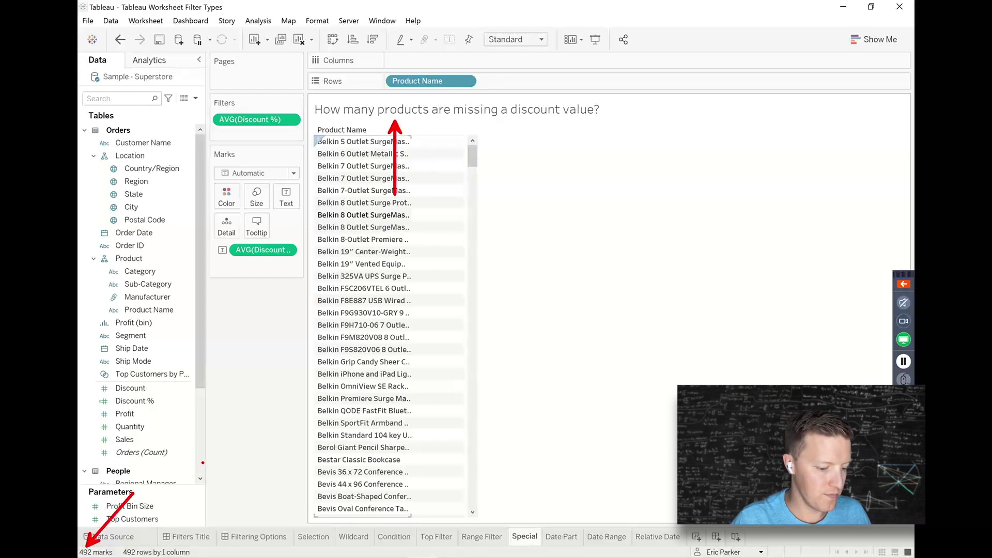
key("Escape")
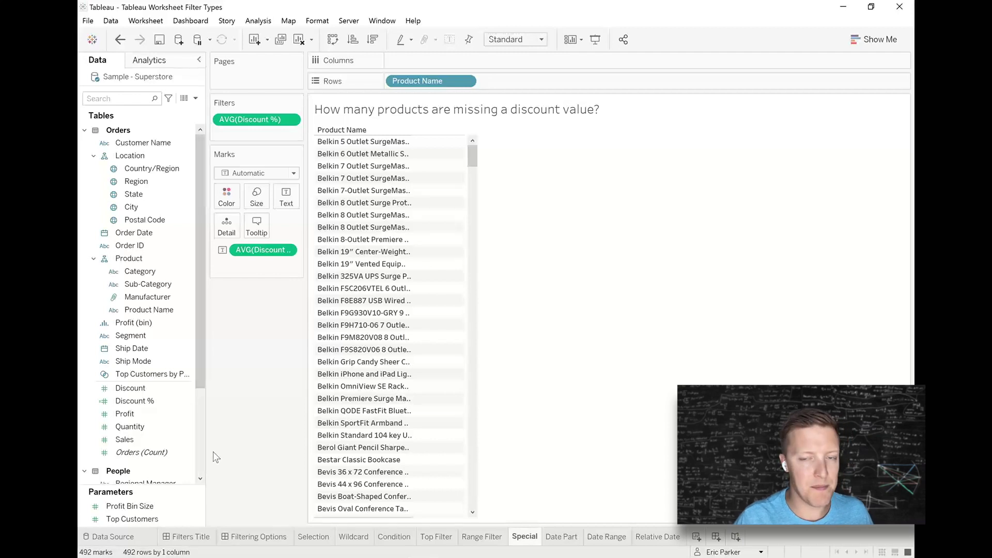
key("ctrl+Tab")
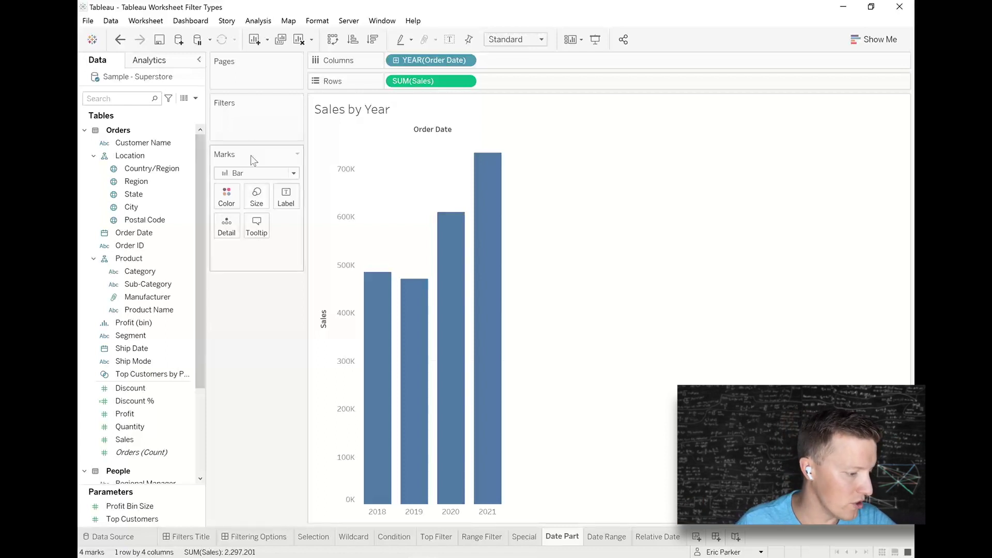
Add a YEAR(Order Date) filter that drops 2018 from Sales by Year.
left_click(147, 221)
left_click_drag(148, 232, 247, 133)
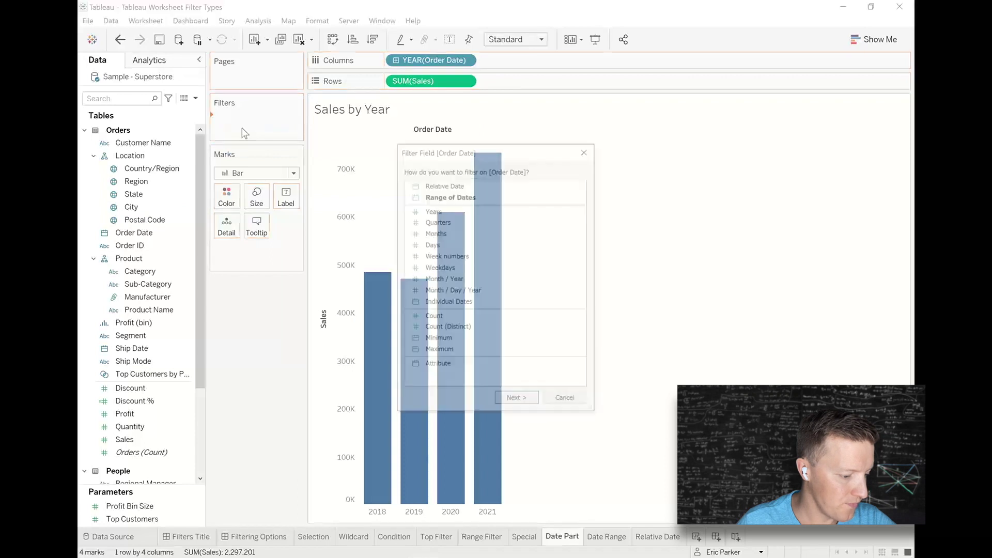
left_click(432, 210)
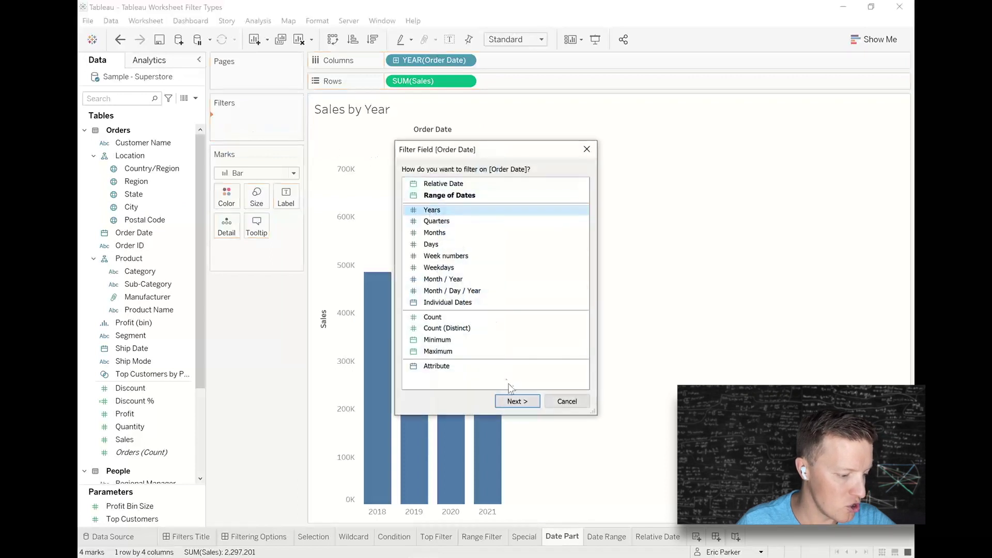
left_click(516, 403)
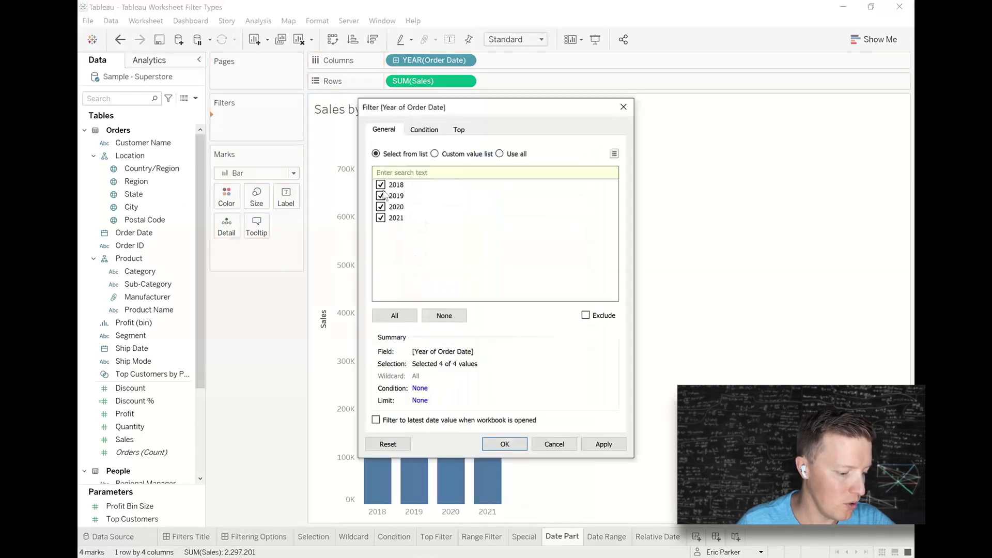
left_click(508, 445)
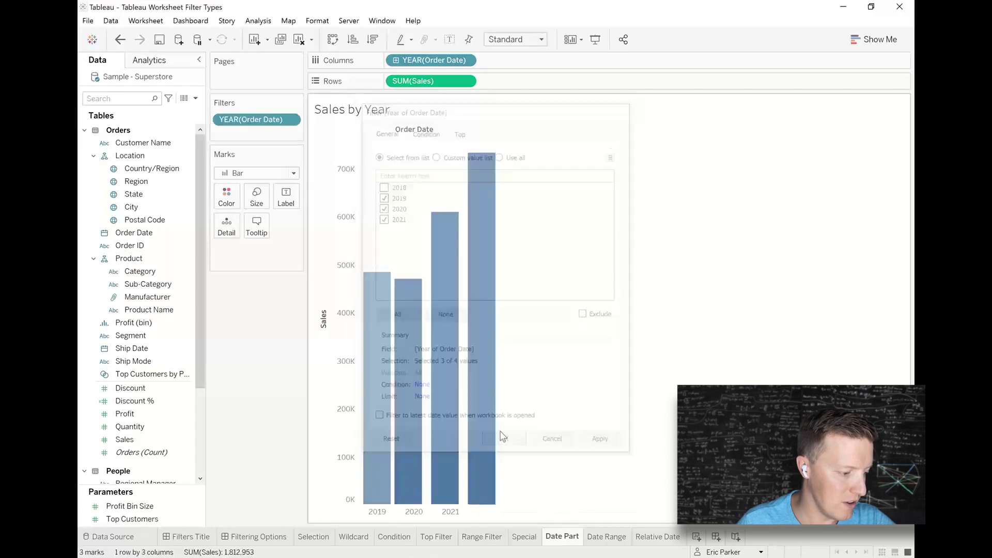
Show the year filter card, toggle 2019 off and back on, then open Date Range.
left_click(293, 119)
left_click(284, 154)
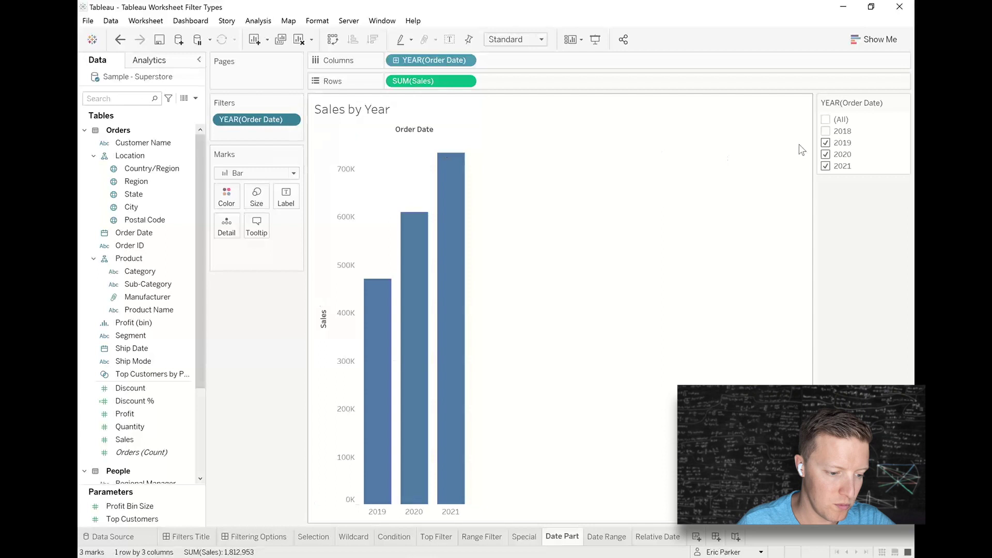
left_click(826, 143)
left_click(826, 143)
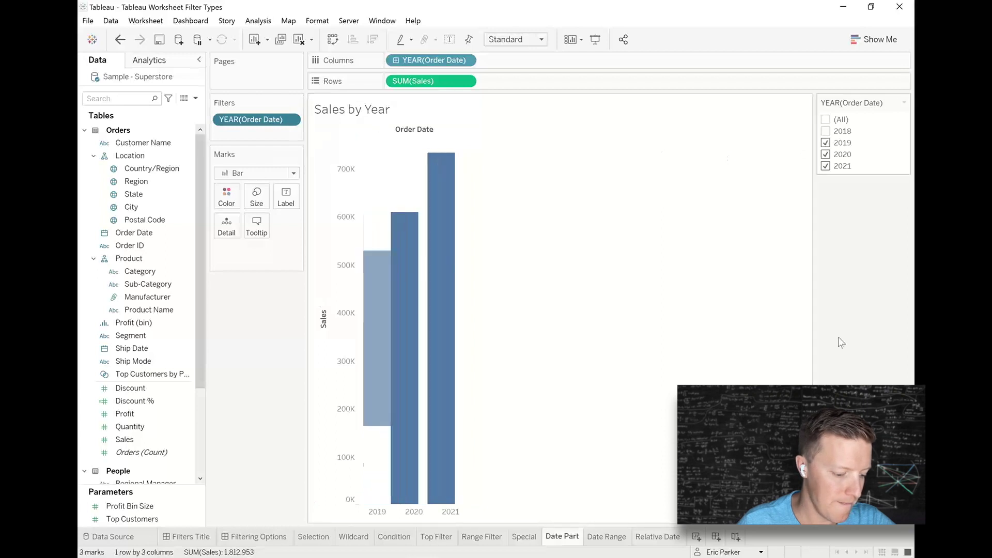
left_click(609, 538)
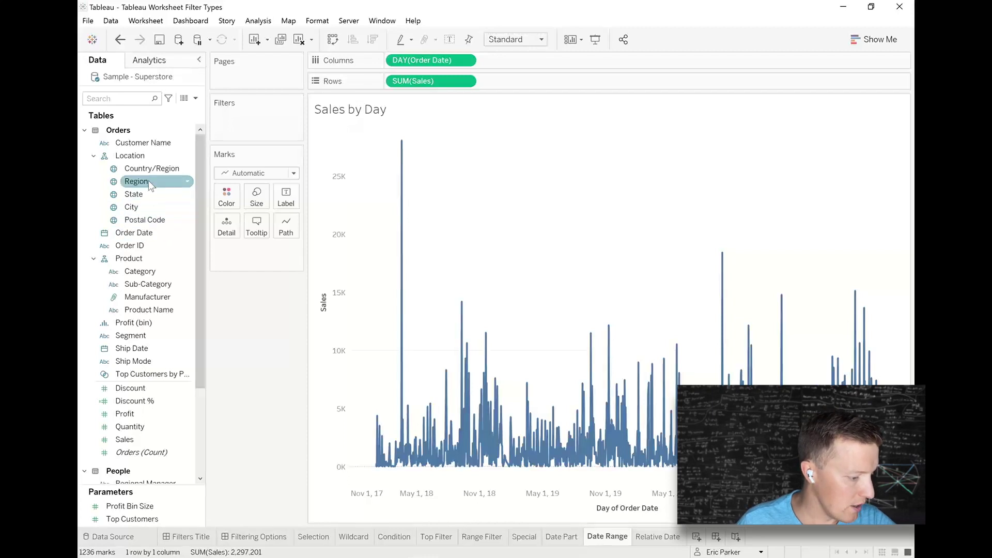
Add an Order Date range filter with its card shown, spanning 2/1/2021 to 12/30/2021.
left_click_drag(138, 232, 243, 124)
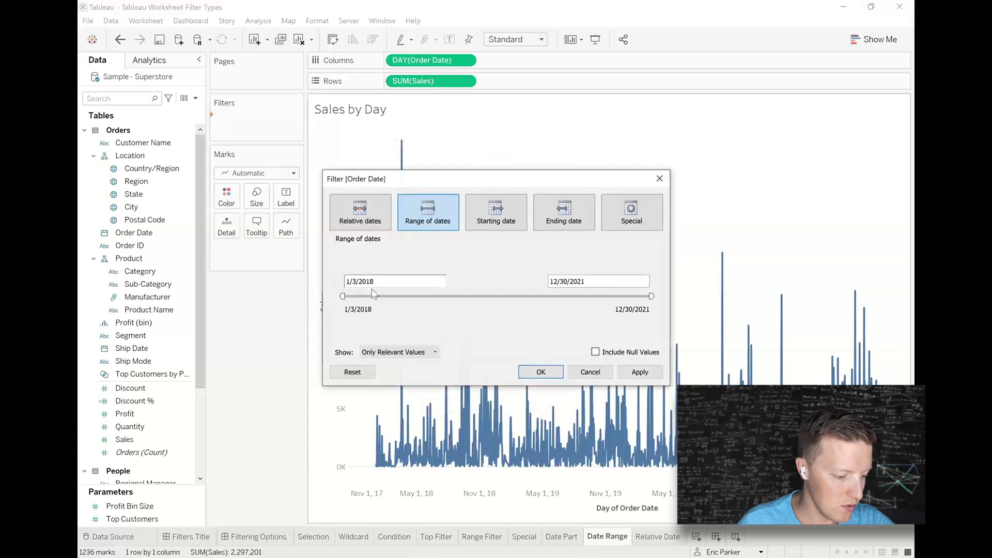
left_click(541, 372)
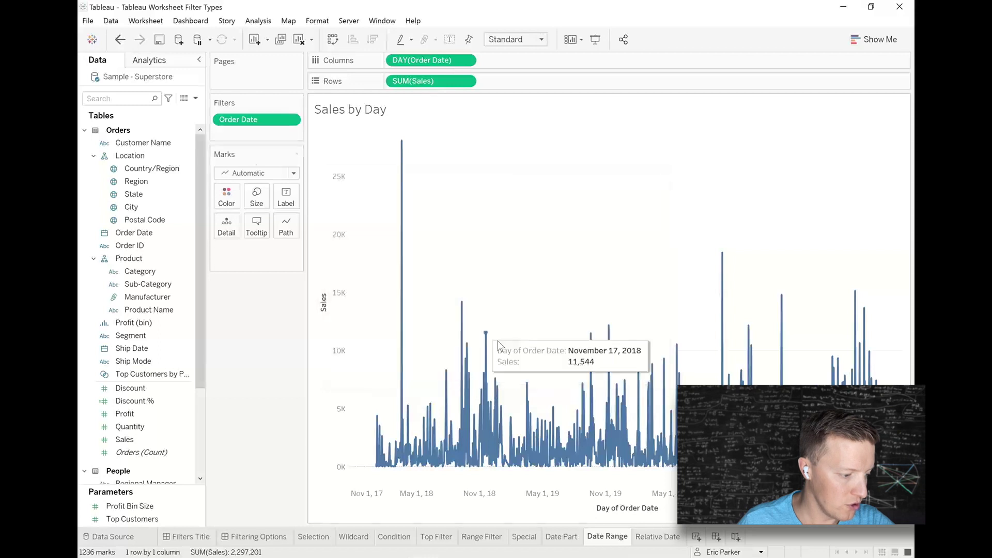
left_click(289, 119)
left_click(289, 153)
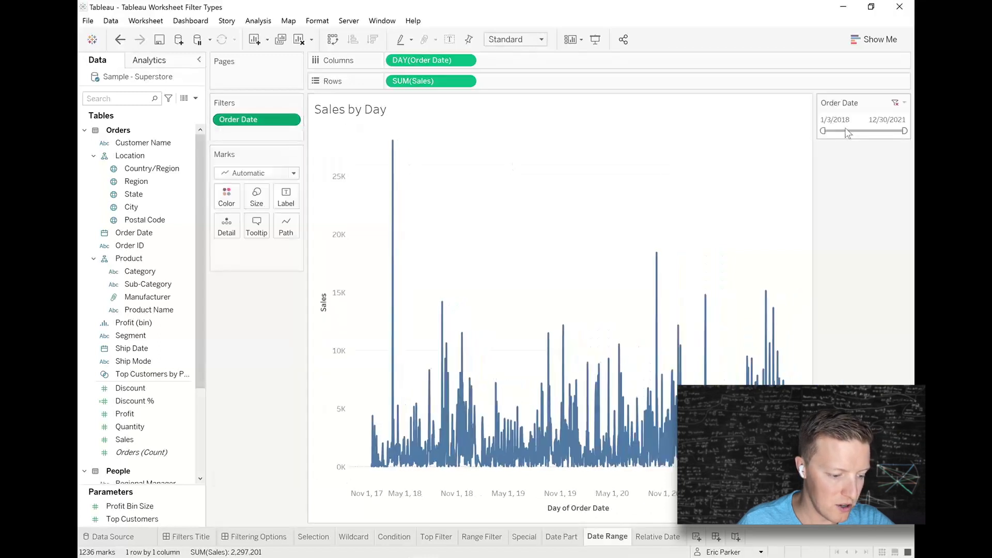
left_click_drag(823, 131, 881, 130)
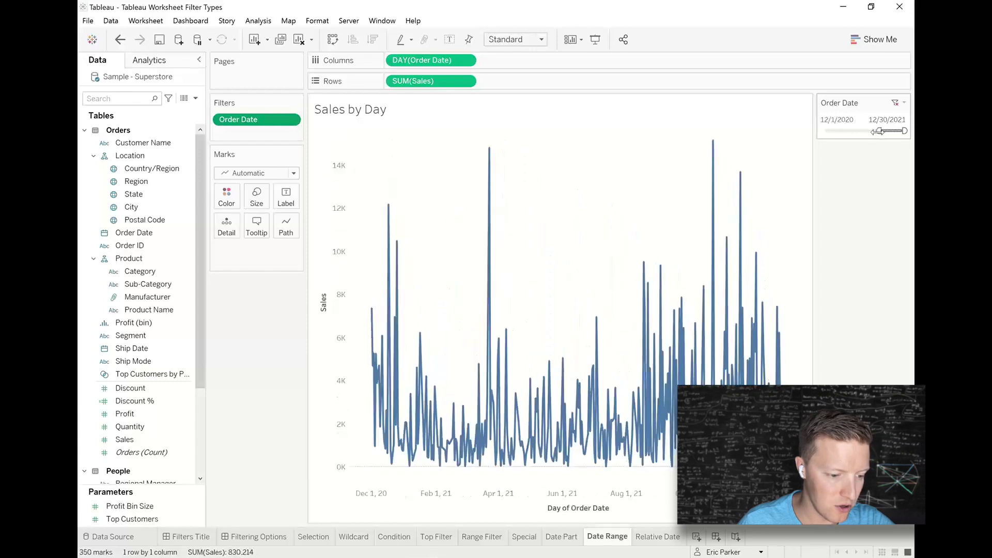
left_click(846, 119)
left_click(894, 133)
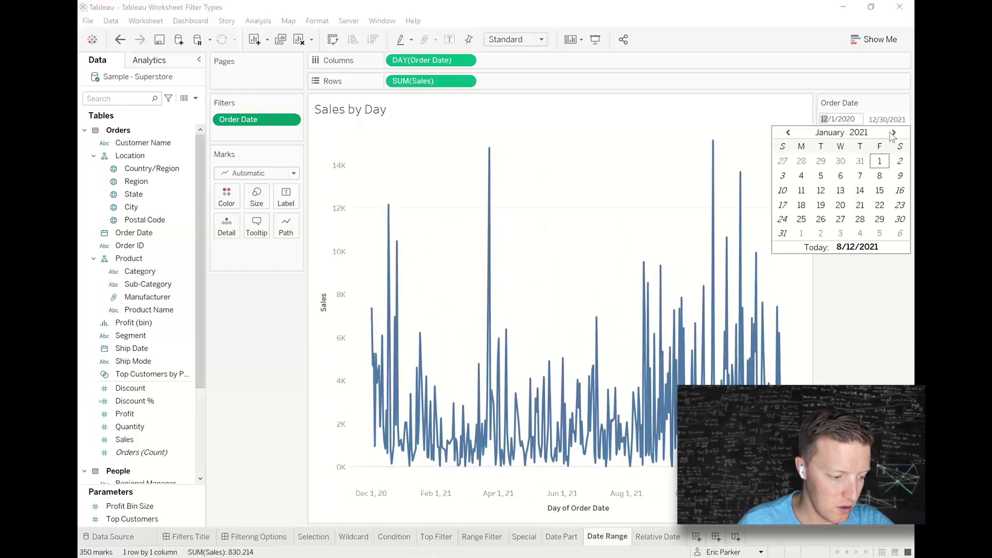
left_click(893, 133)
left_click(803, 162)
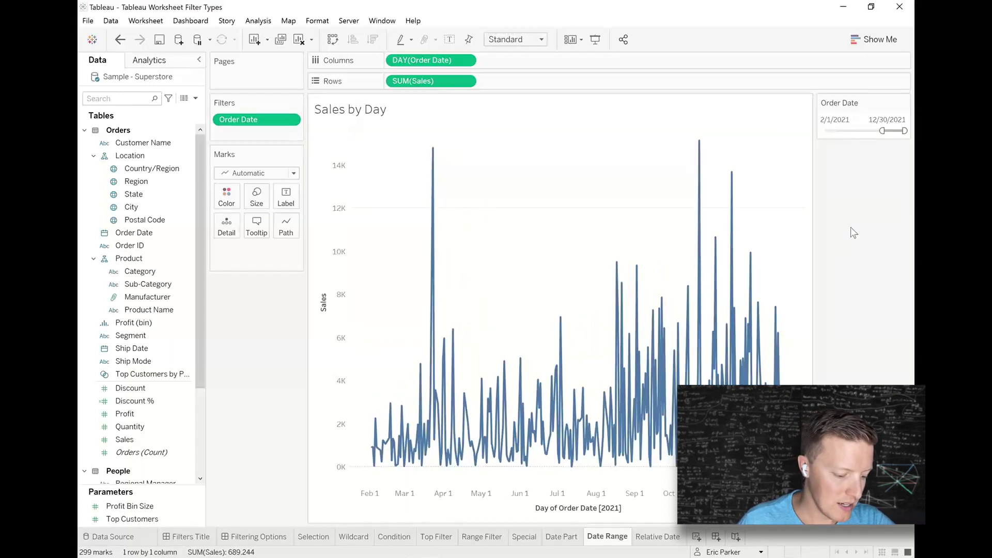
On the Relative Date sheet, plot SUM(Sales) against continuous DAY(Order Date).
left_click(659, 541)
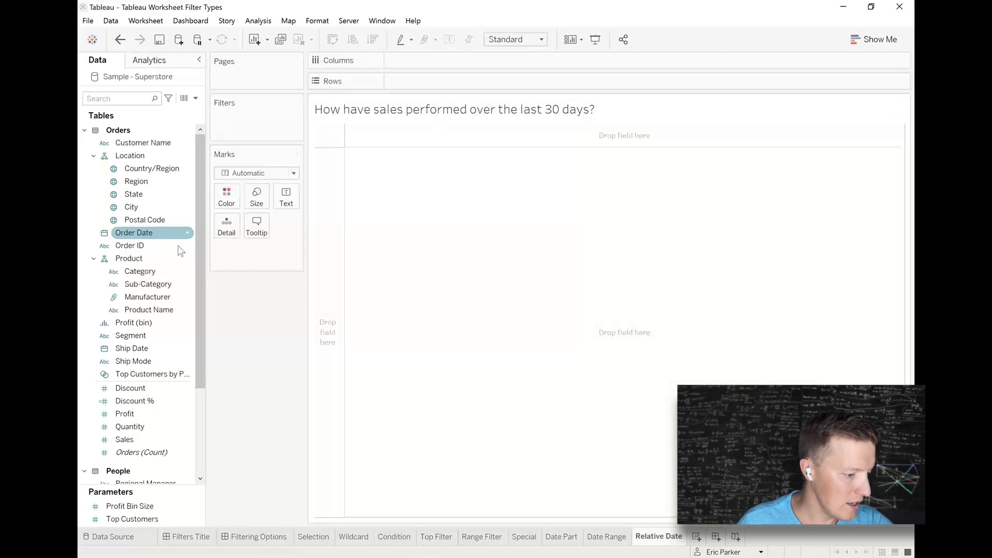
left_click_drag(155, 232, 491, 61)
left_click(450, 373)
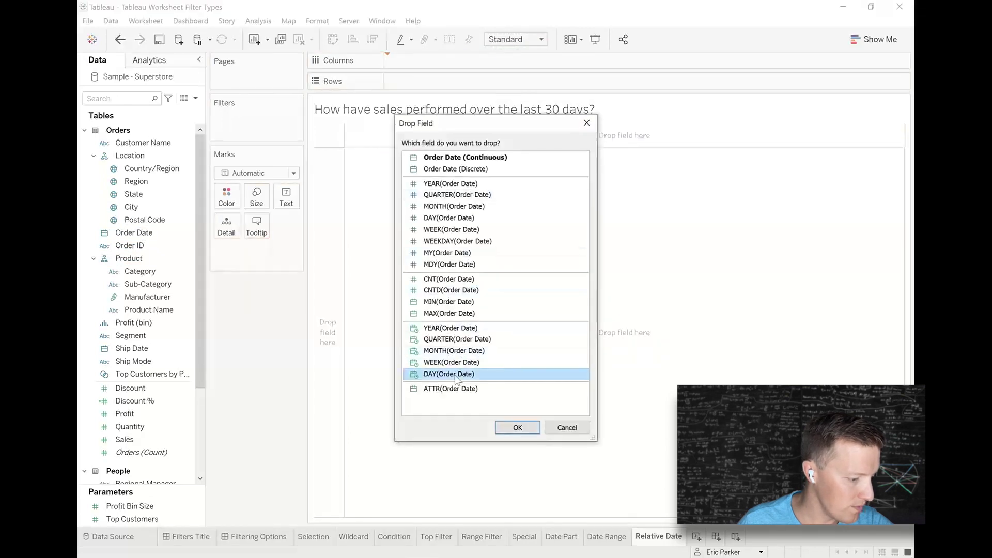
left_click(517, 427)
left_click_drag(126, 439, 453, 77)
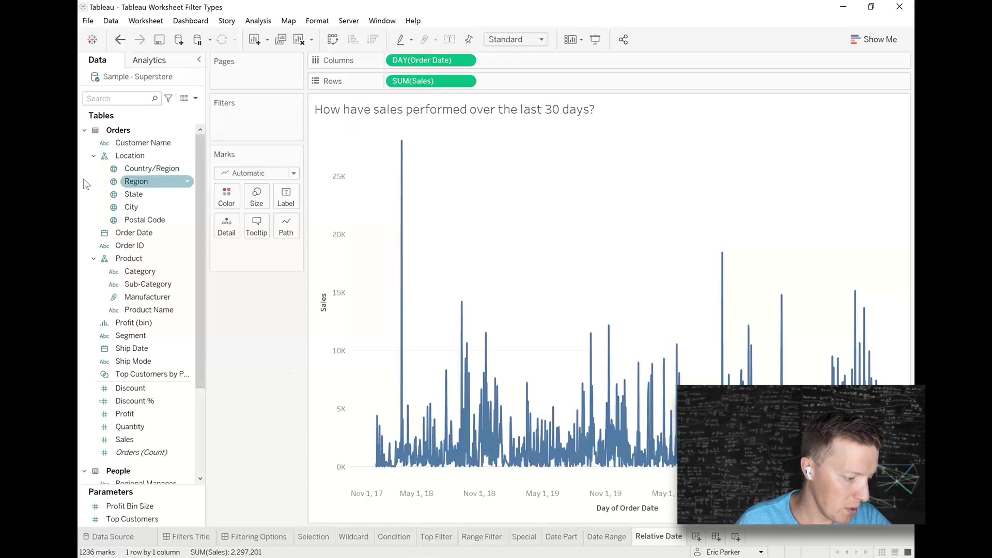
Add a relative Order Date filter for the last 30 days, leaving 26 marks.
left_click(125, 237)
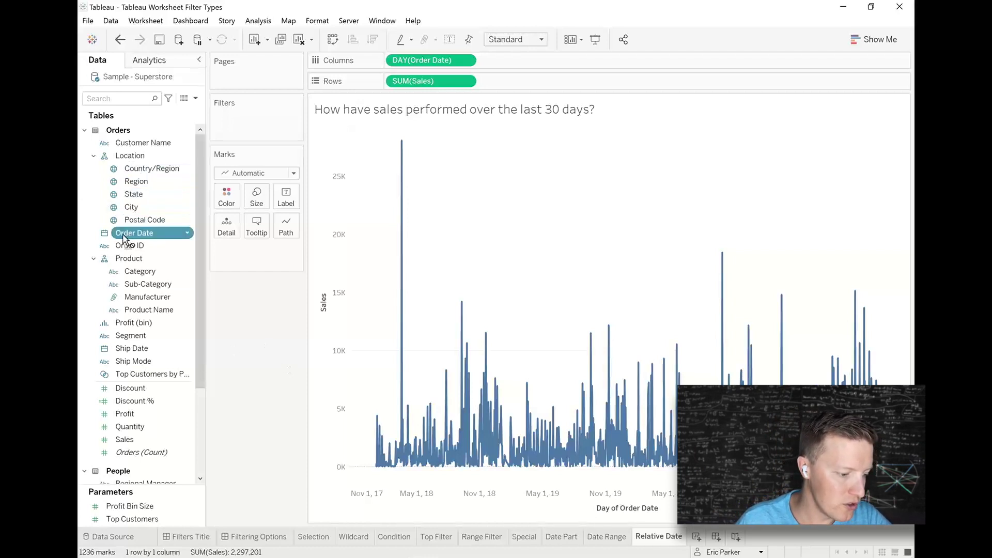
left_click_drag(124, 239, 256, 122)
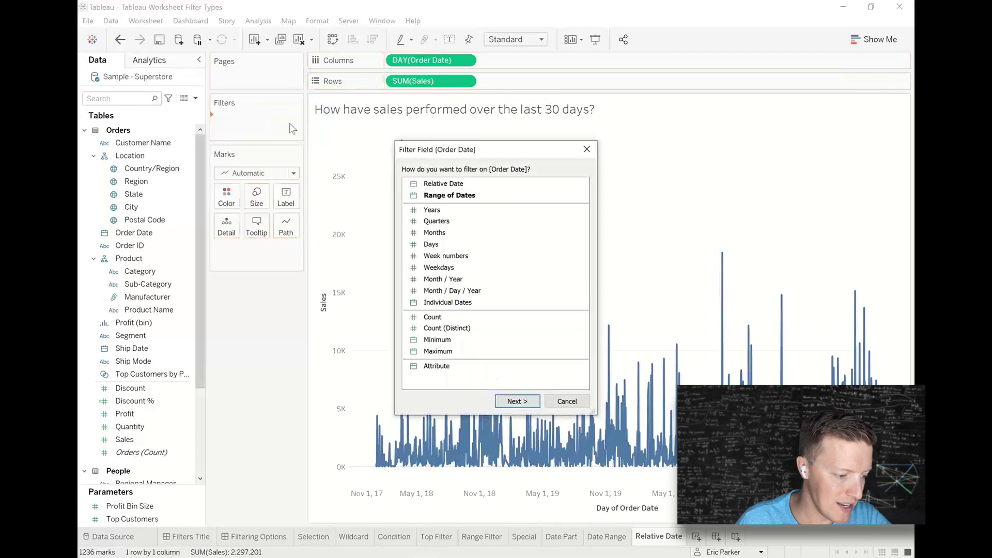
left_click(459, 184)
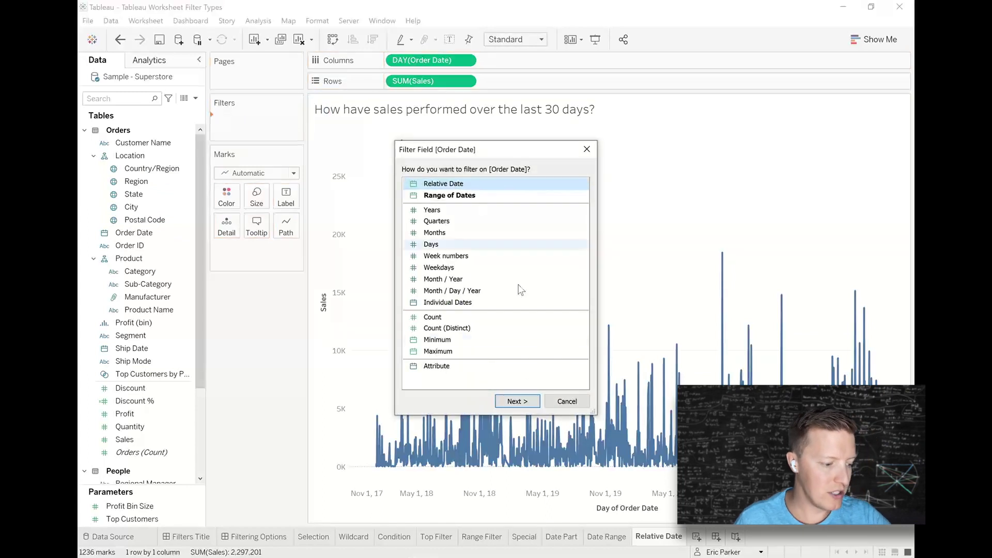
left_click(517, 401)
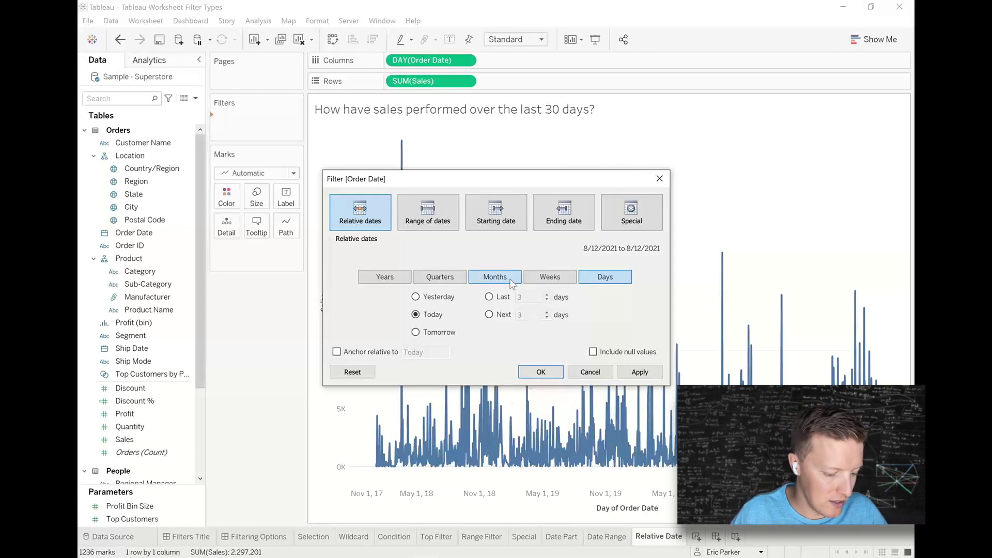
left_click(489, 297)
type("0")
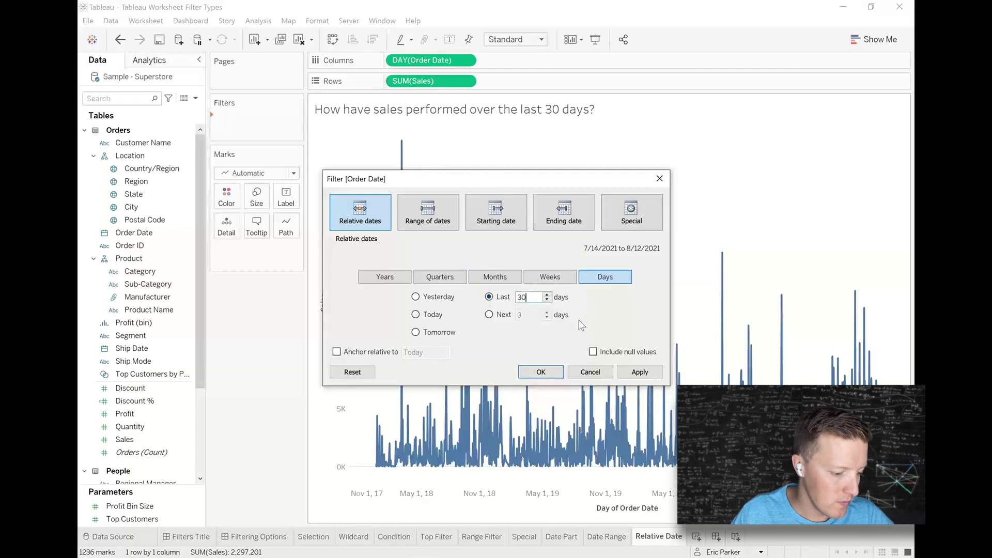
left_click(541, 372)
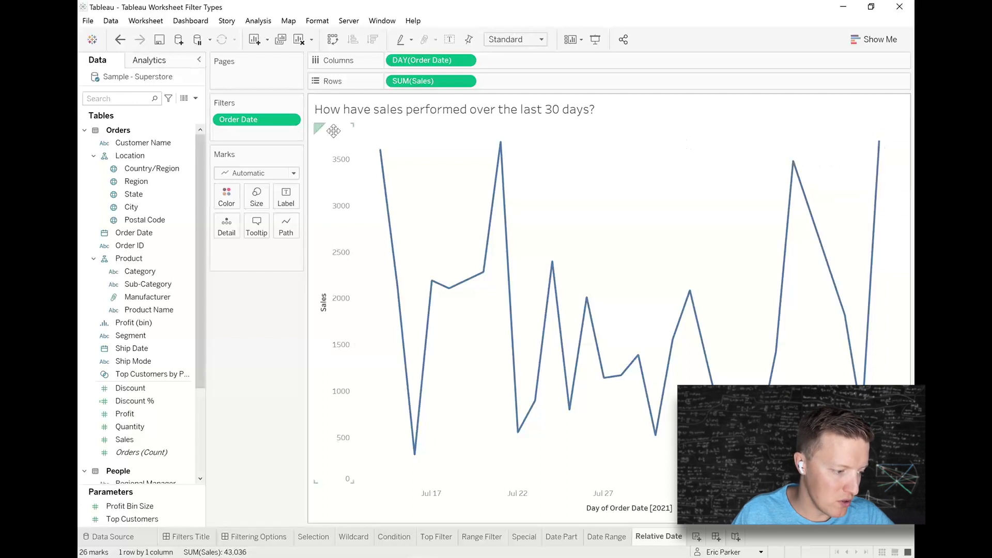
Show the Order Date filter card and change its range to the last 60 days.
left_click(291, 120)
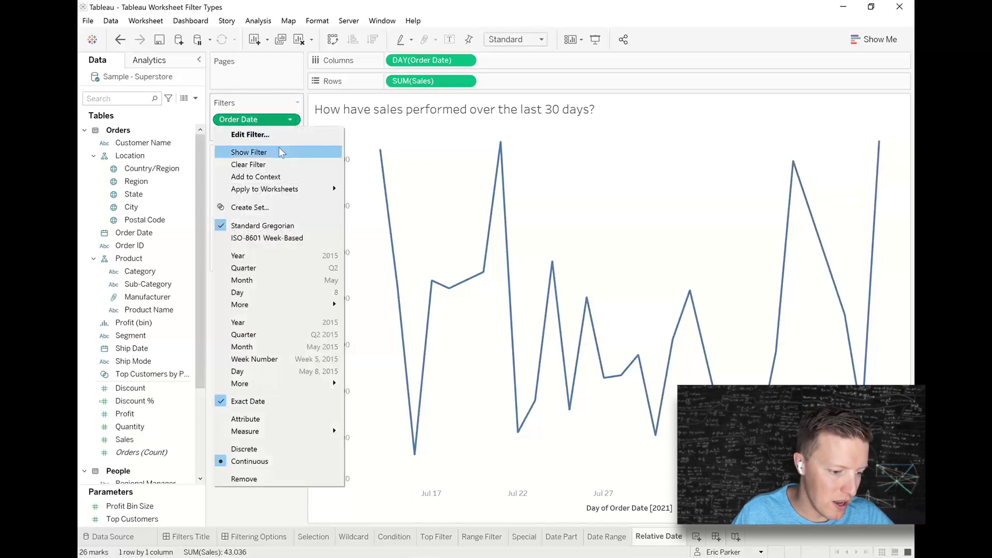
left_click(261, 150)
left_click(850, 119)
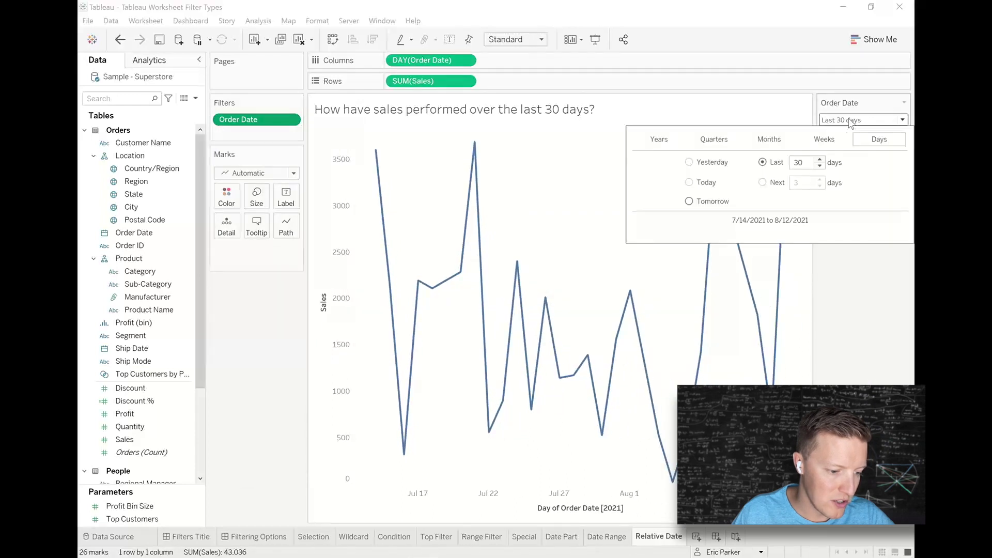
double_click(794, 163)
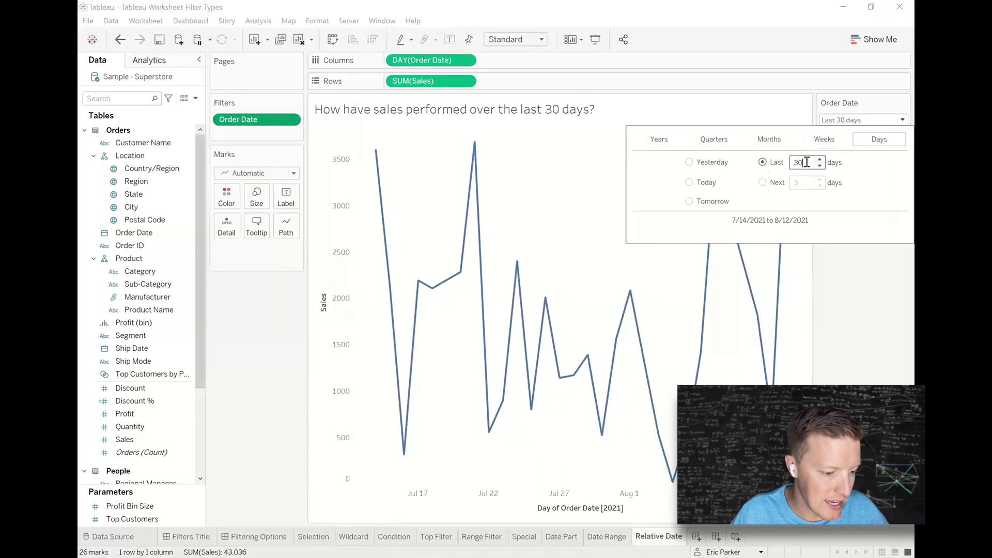
type("60")
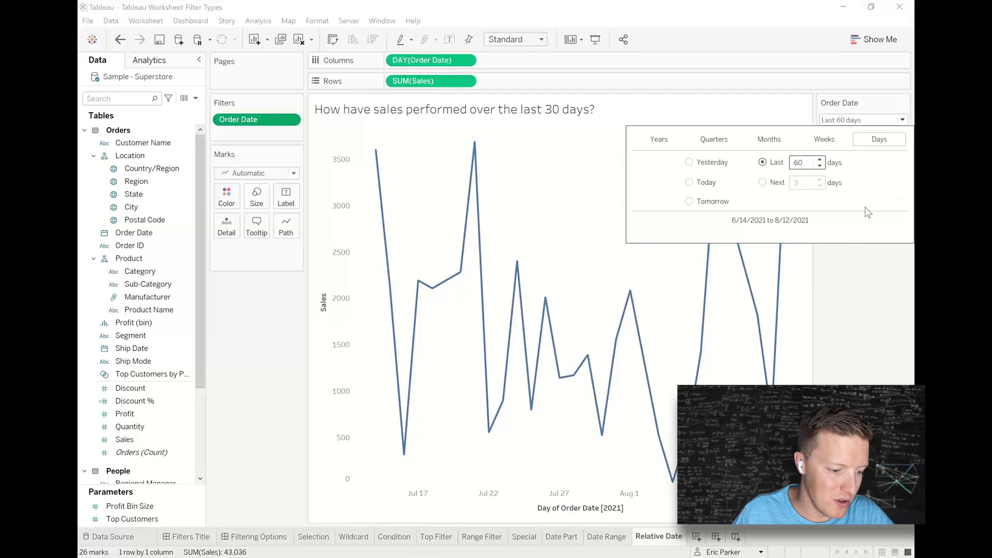
left_click(840, 259)
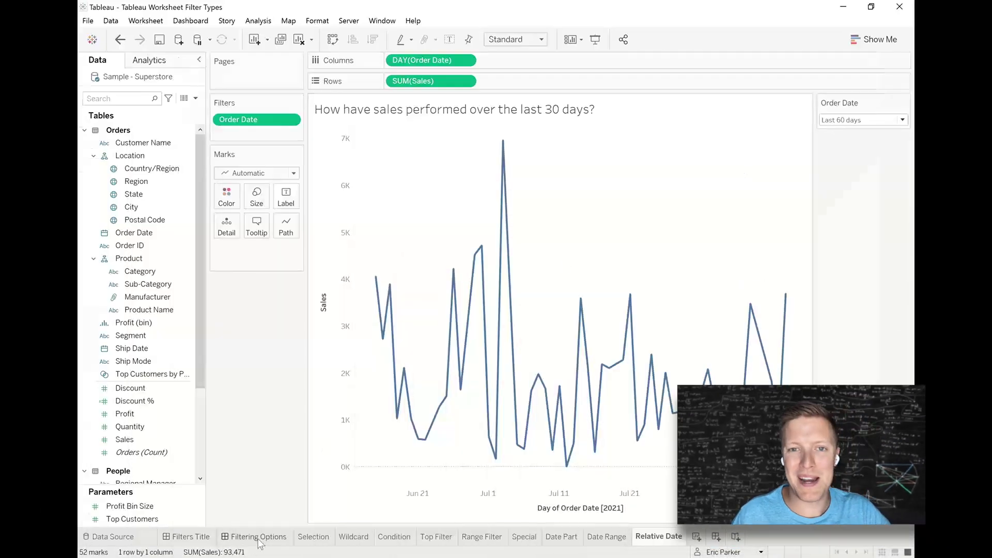
Return to the Filtering Options dashboard listing dimension, measure and date filter types.
left_click(259, 538)
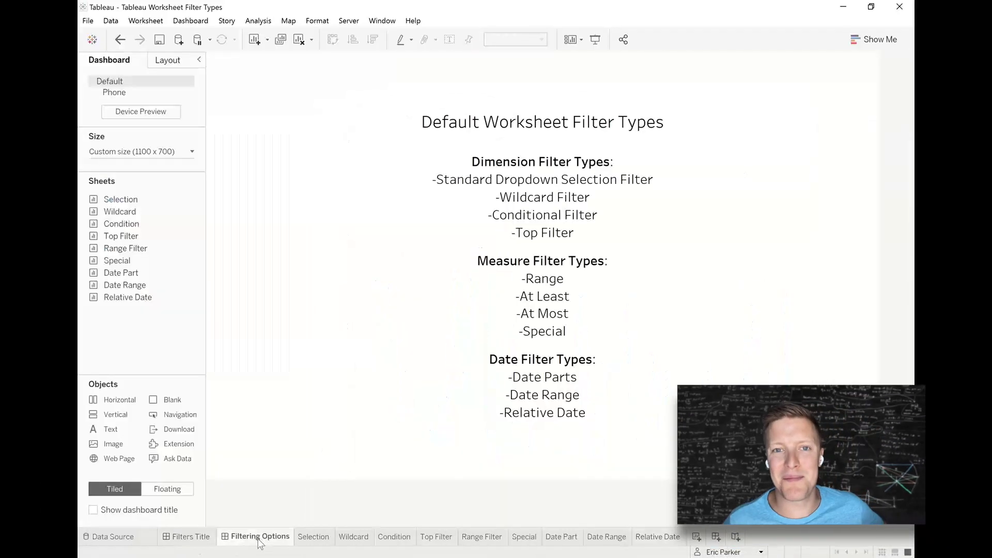